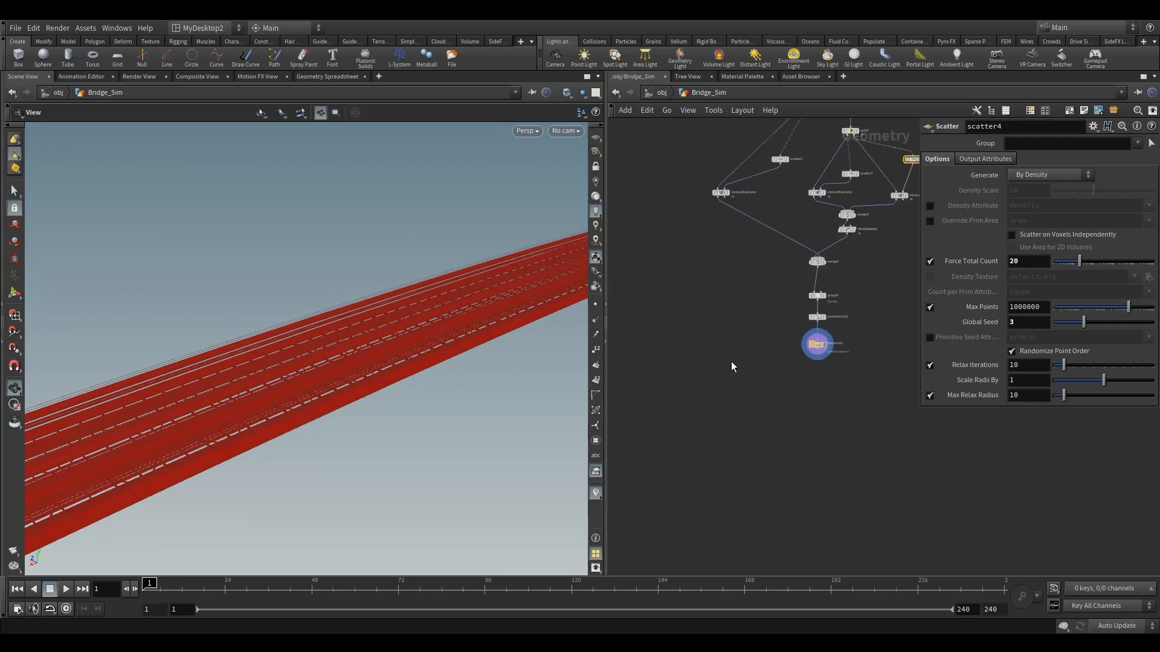
Step: Display the blast1 node's result on the bridge and widen its parameters to show the full group
middle_drag(759, 296, 713, 492)
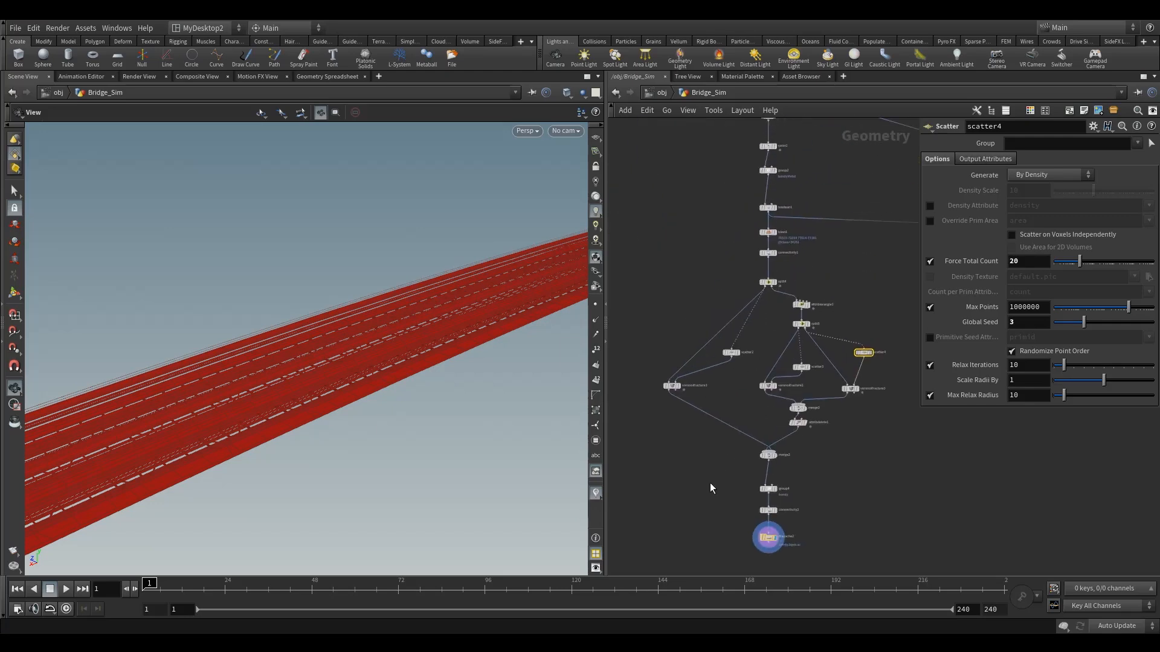
scroll(745, 241, up, 4)
click(801, 228)
click(812, 205)
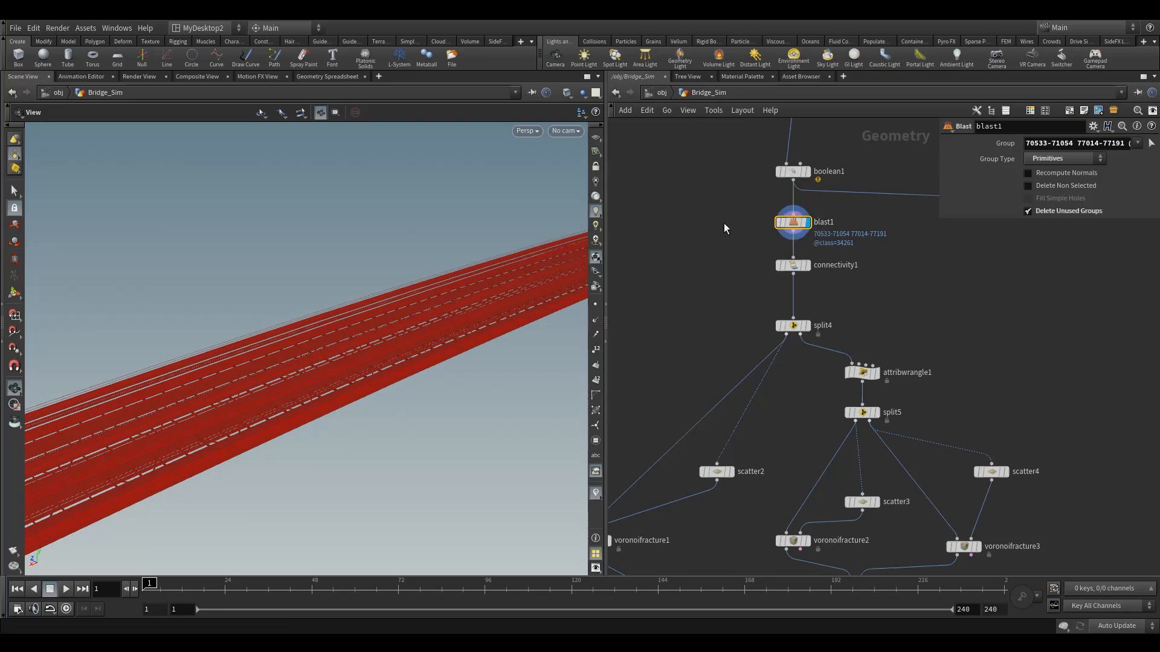
scroll(329, 414, down, 10)
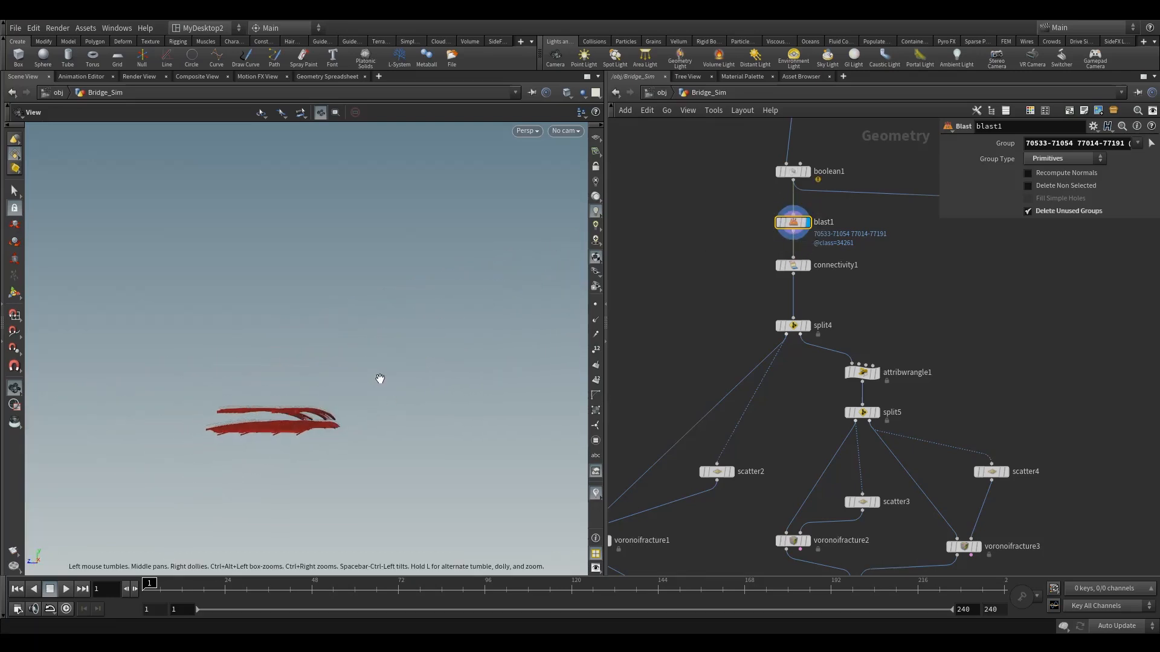
scroll(285, 430, up, 8)
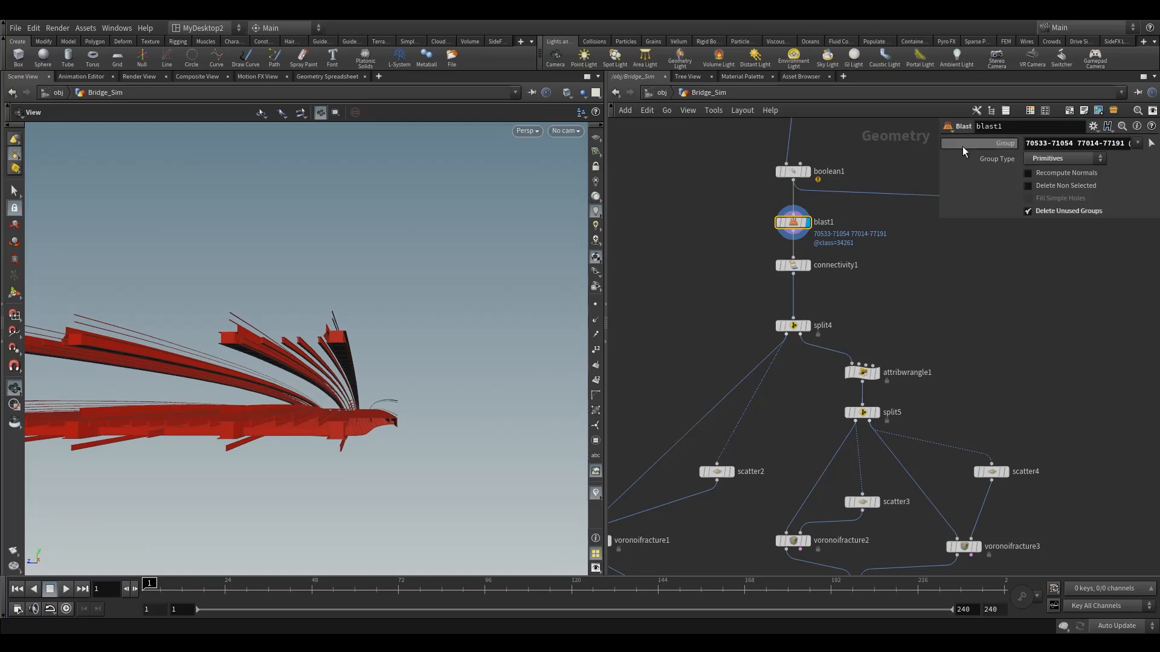
drag(937, 153, 836, 179)
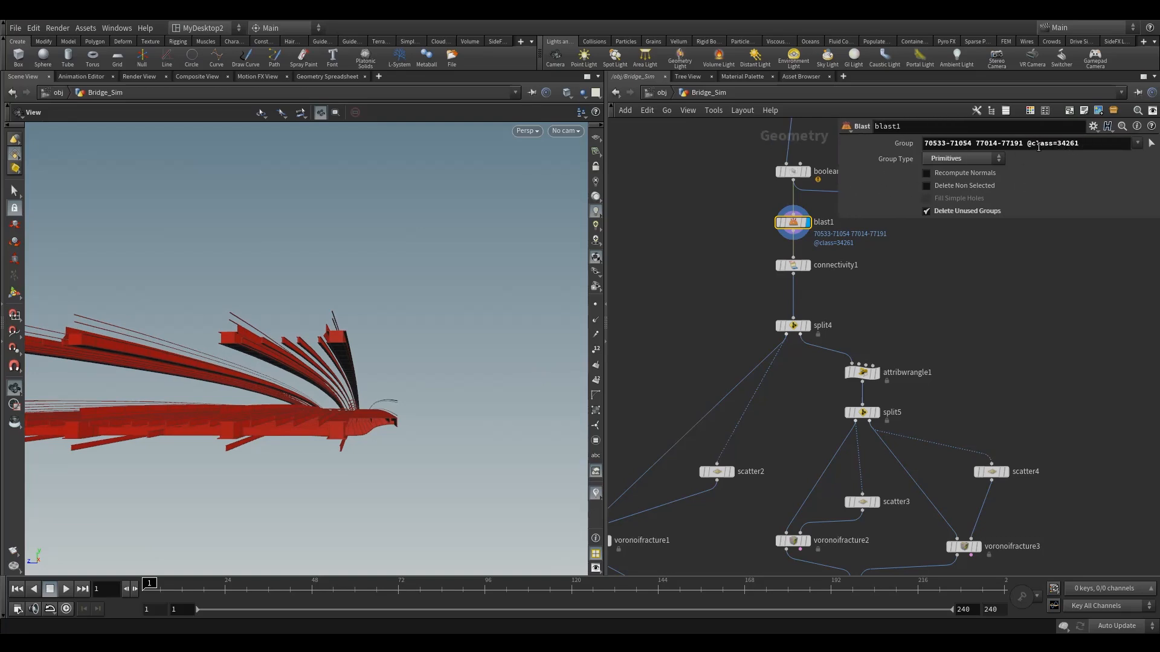
Step: Reselect blast1's group by 3D Connectivity, picking the barrier panel islands along one side of the bridge
click(1151, 143)
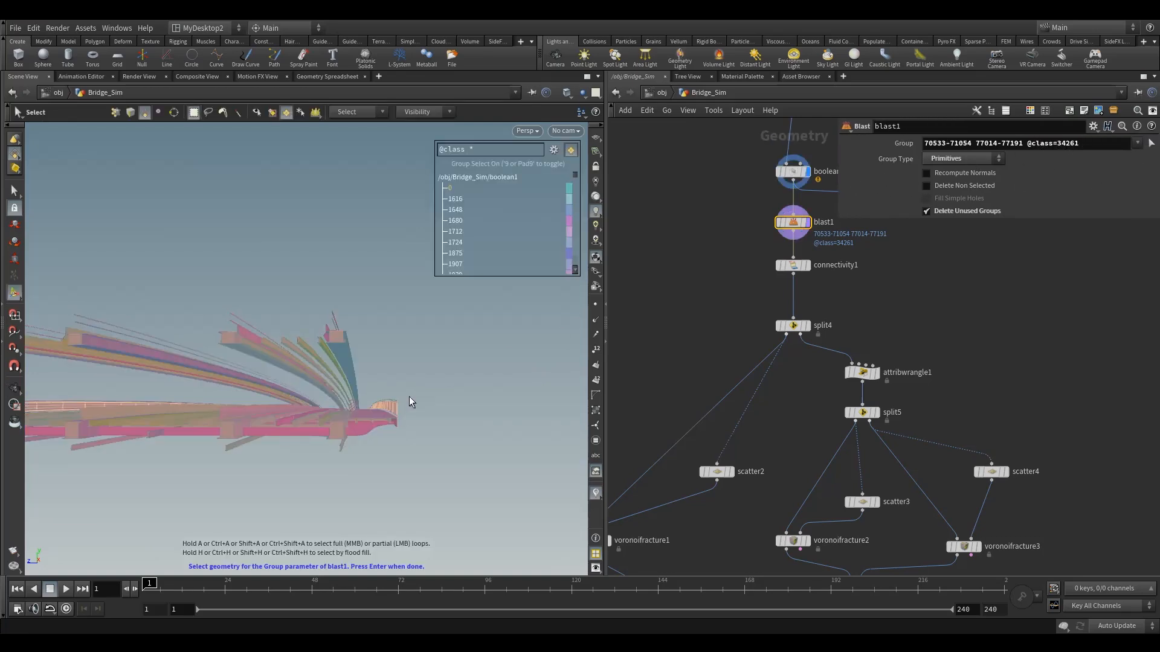
click(553, 149)
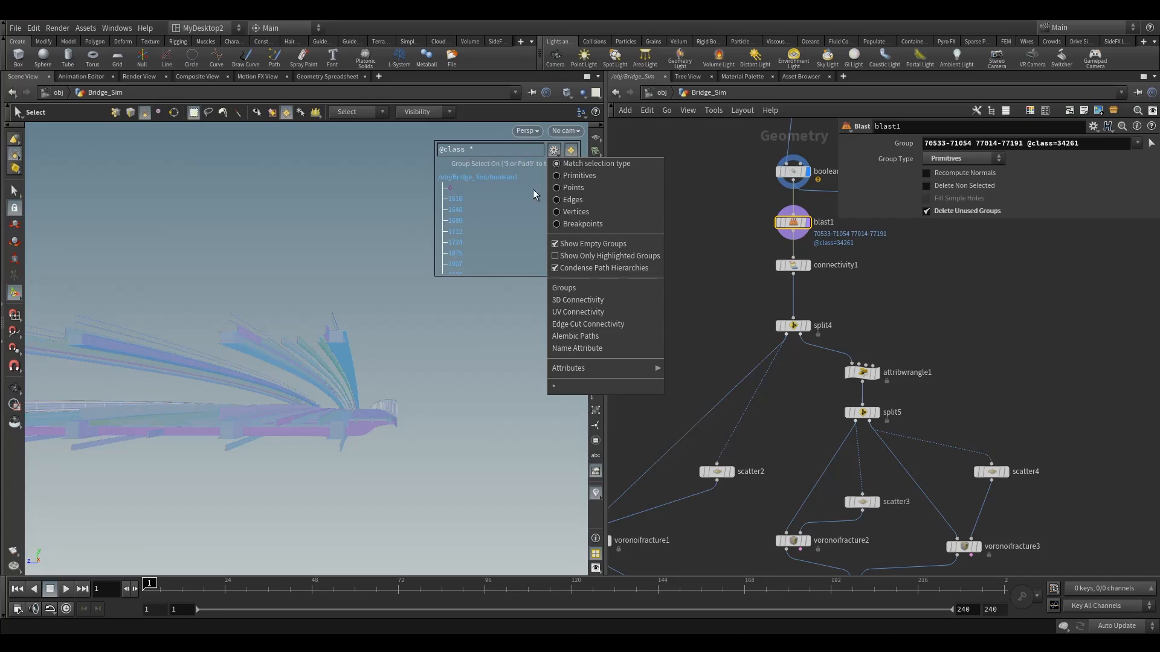
click(579, 300)
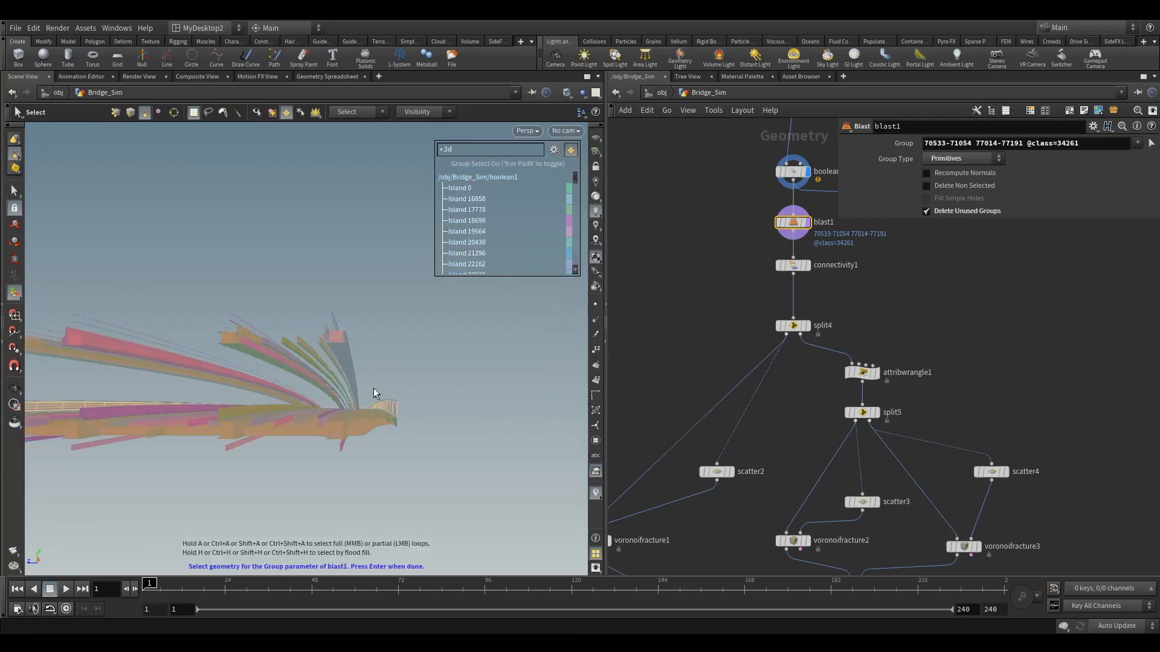
alt+drag(389, 399, 357, 404)
alt+right_drag(315, 435, 477, 377)
drag(379, 397, 427, 396)
right_drag(427, 396, 454, 396)
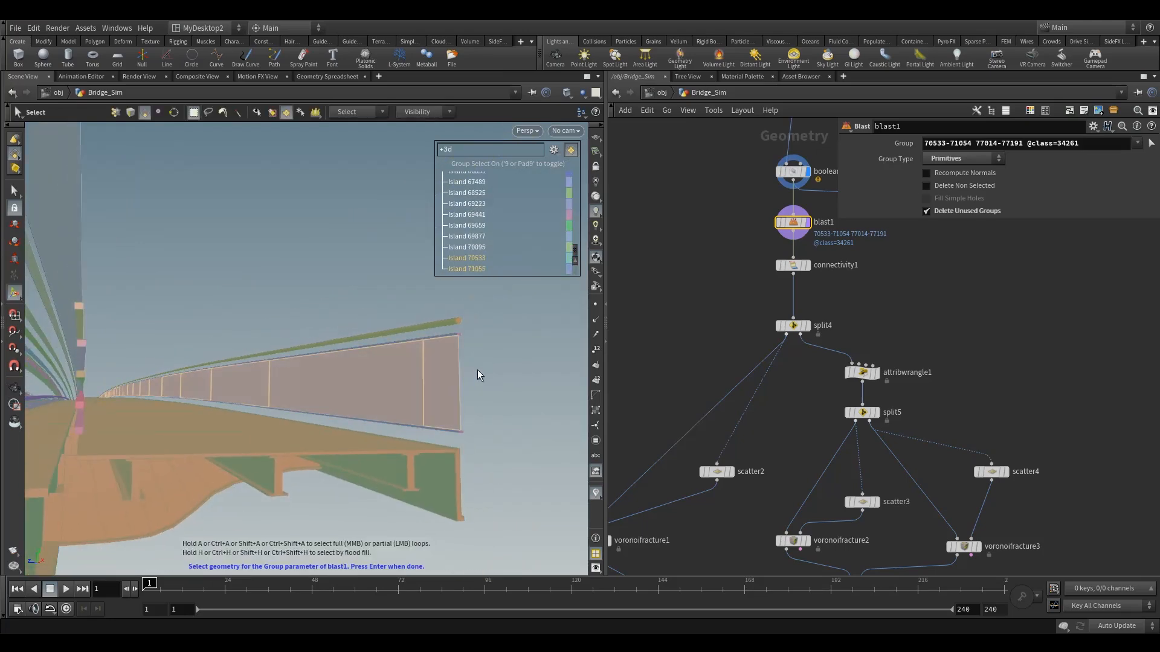
click(417, 380)
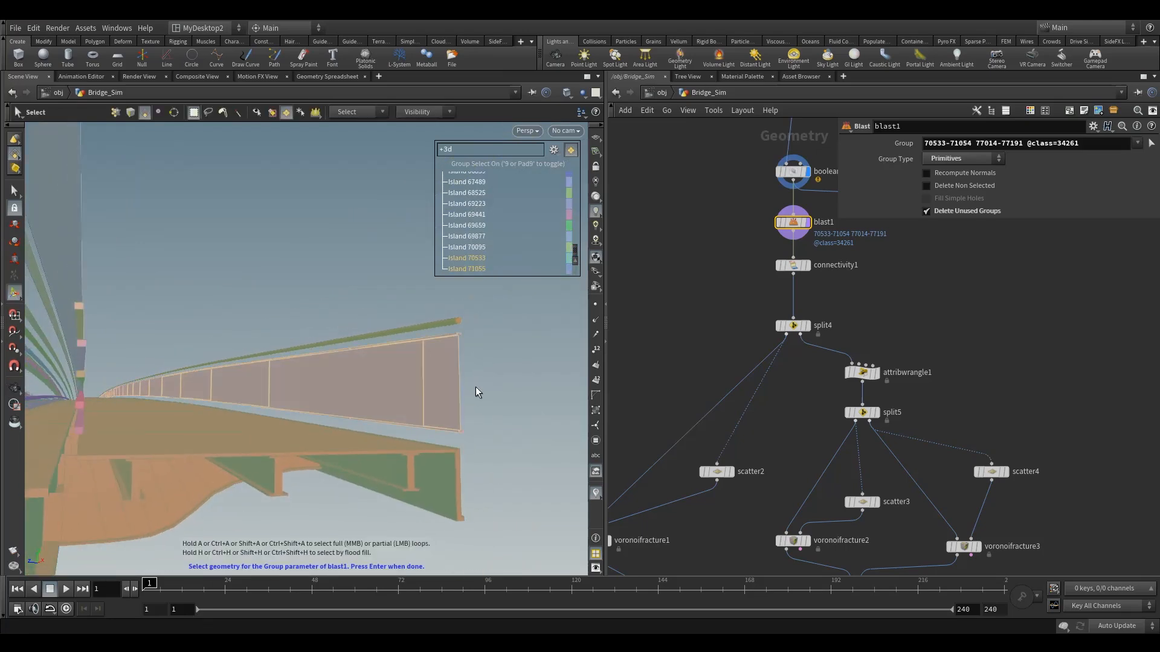
Step: Add the barrier panel on the bridge's opposite side to the selection and accept it as blast1's group
key(space)
drag(518, 383, 106, 444)
right_drag(107, 444, 326, 390)
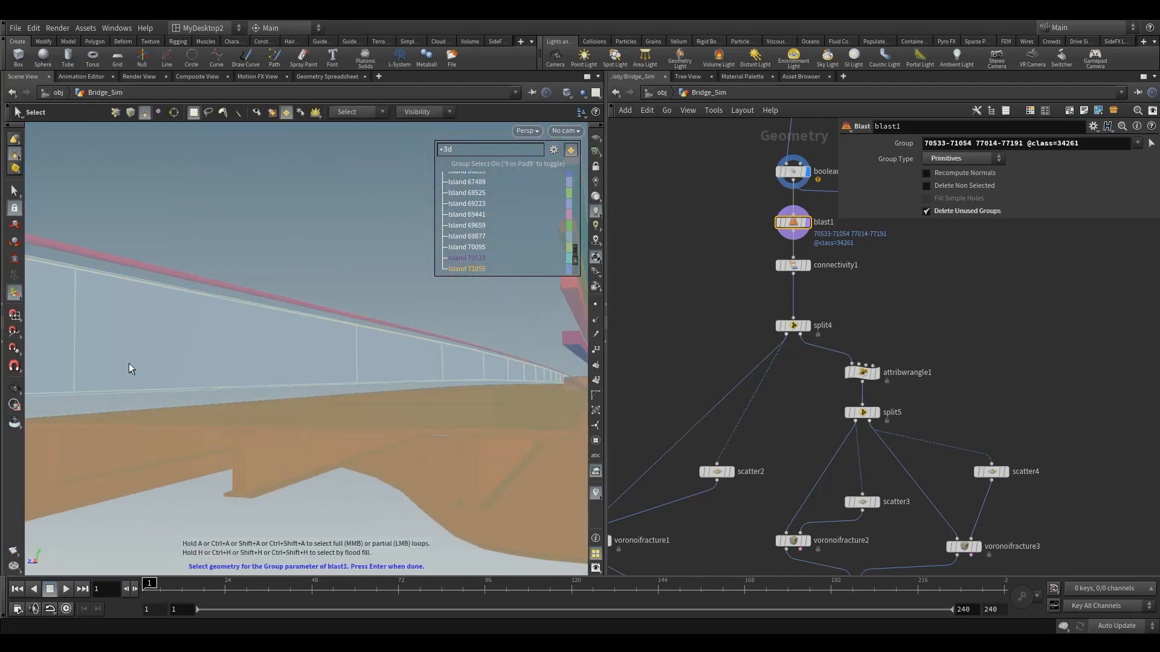
click(125, 357)
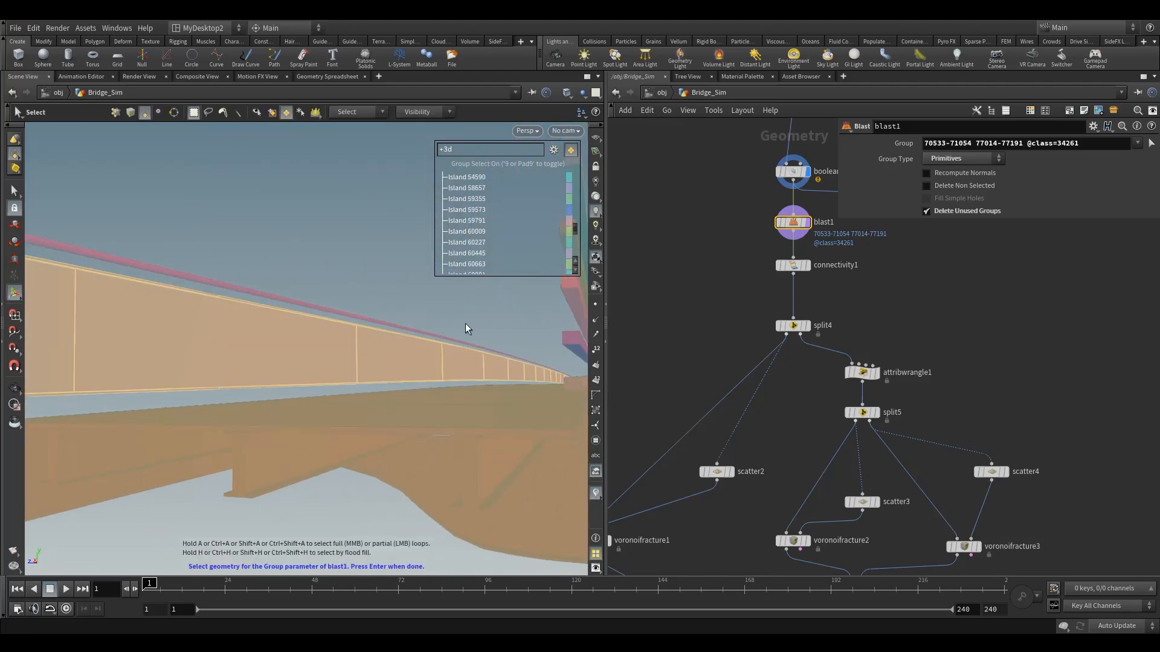
key(Return)
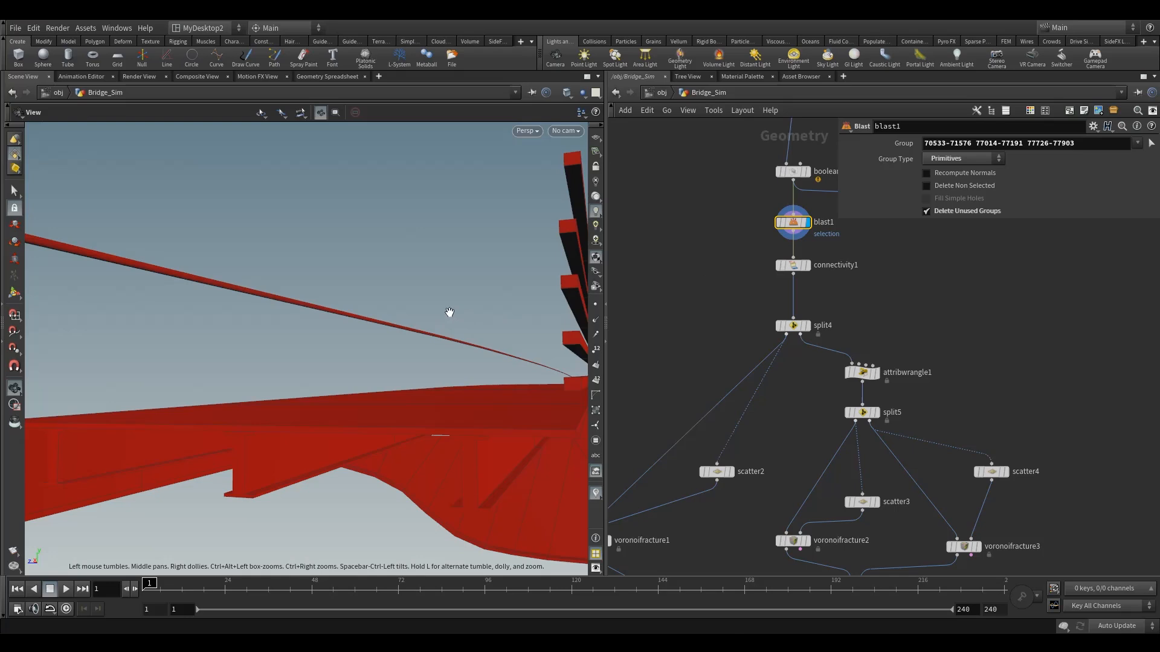
Step: Check the bridge without the barrier panels and display the split4 node
drag(428, 300, 445, 313)
right_drag(462, 314, 326, 370)
middle_drag(455, 333, 303, 382)
middle_drag(656, 372, 697, 286)
middle_drag(778, 253, 762, 360)
click(807, 373)
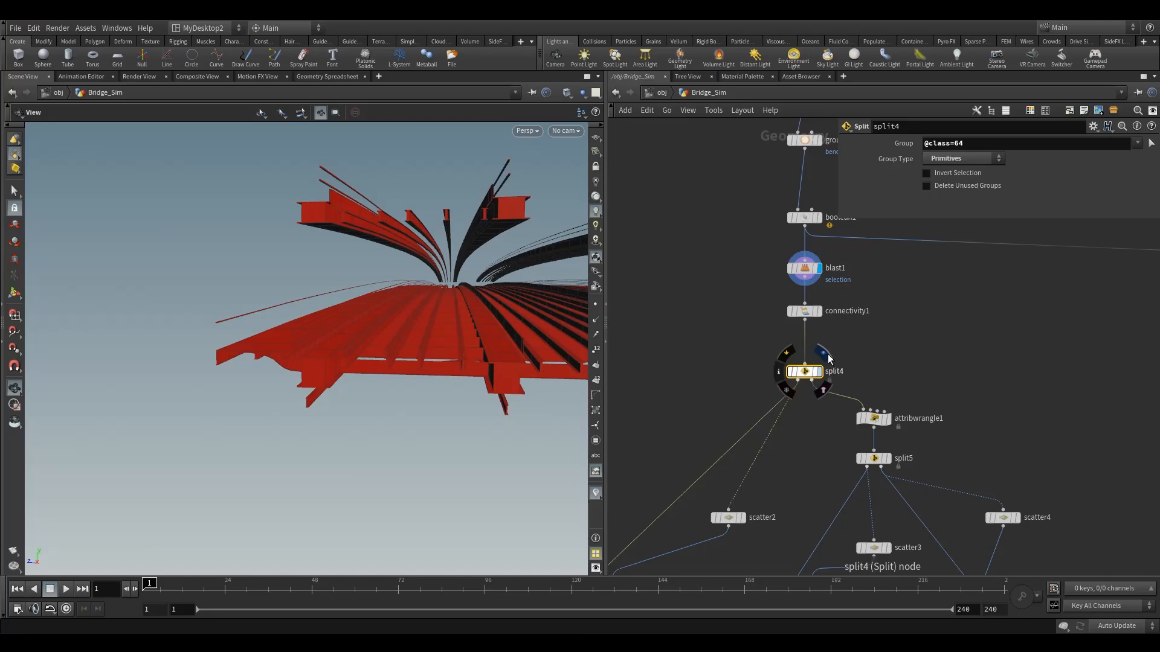
click(826, 353)
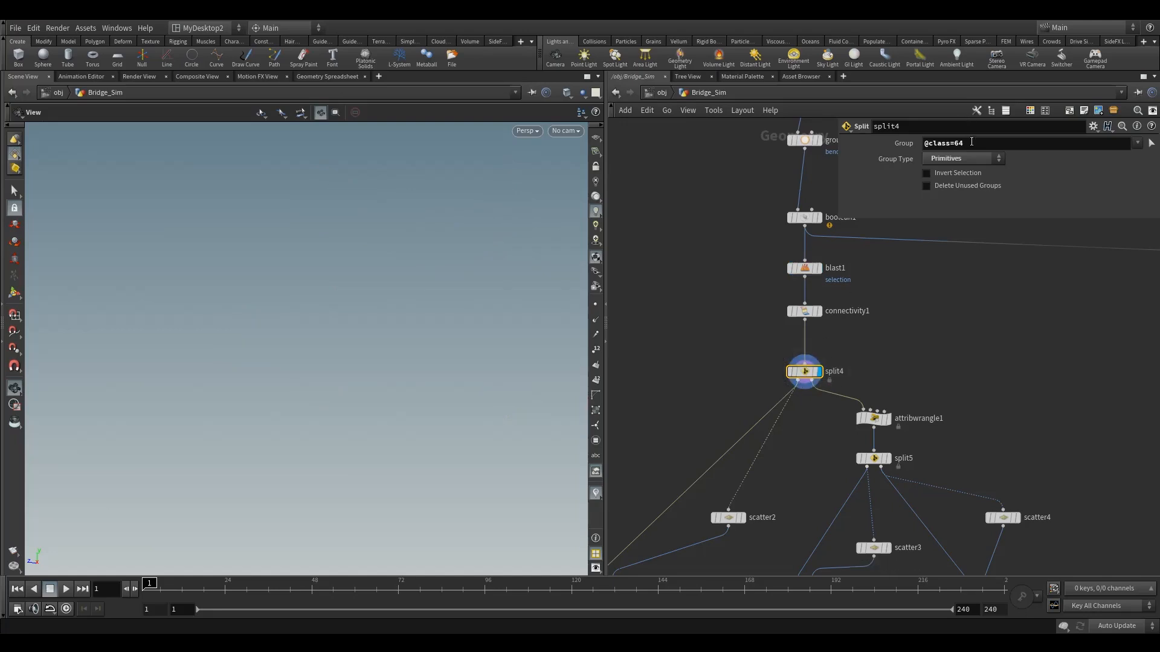
click(1151, 143)
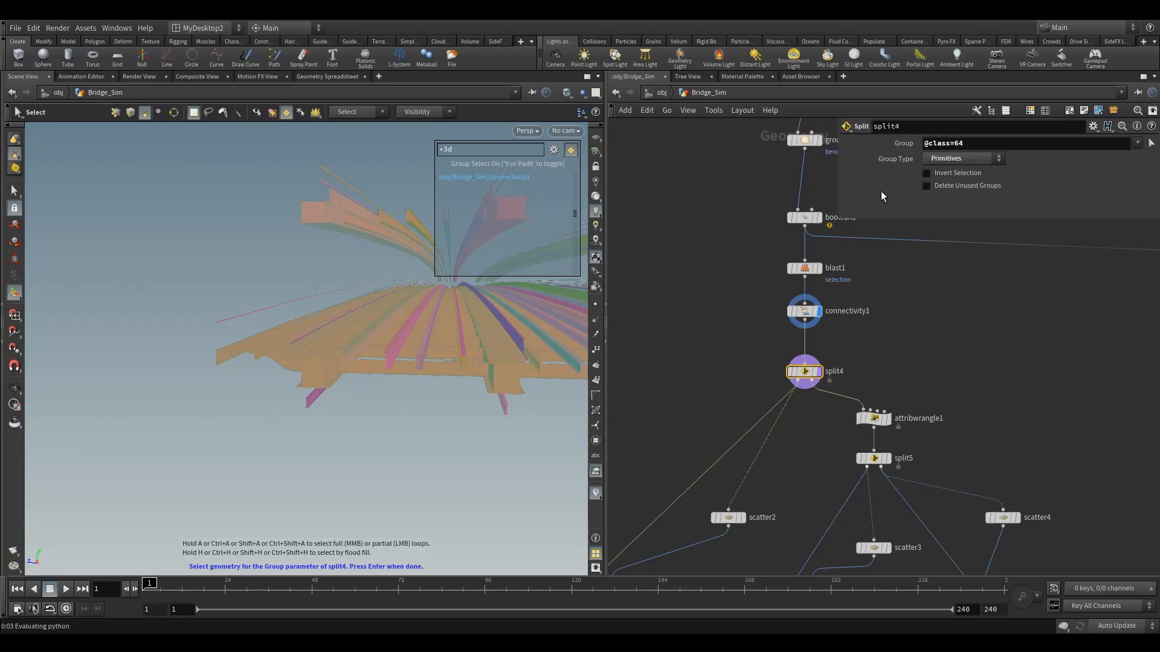
click(1152, 144)
click(554, 149)
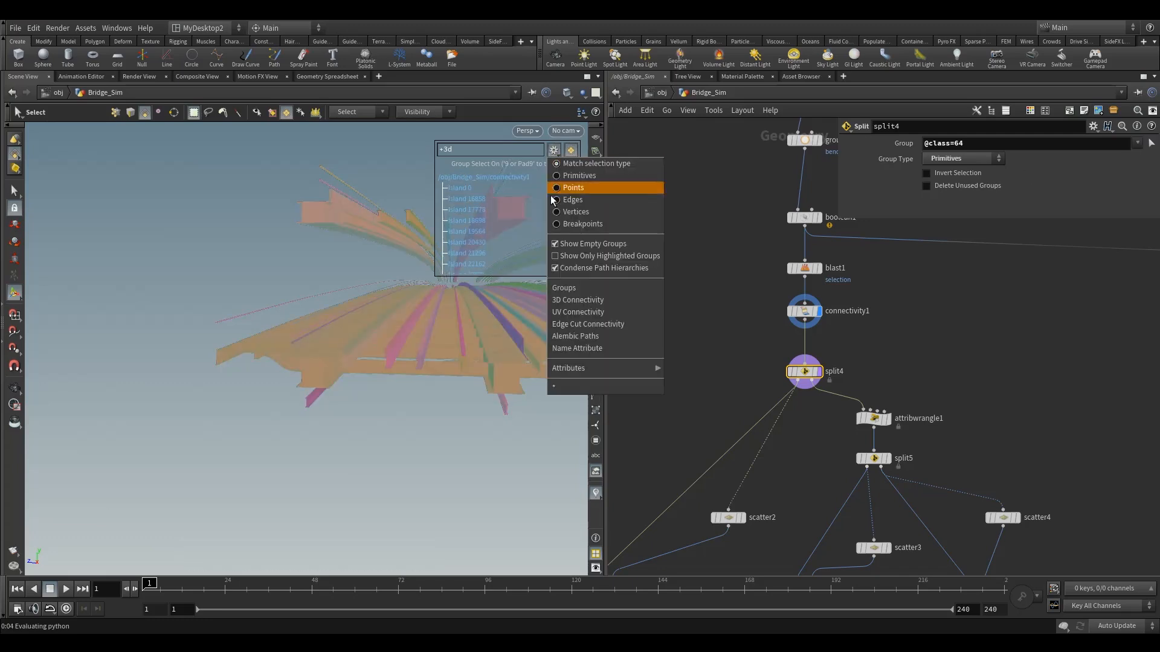
mouse_move(590, 371)
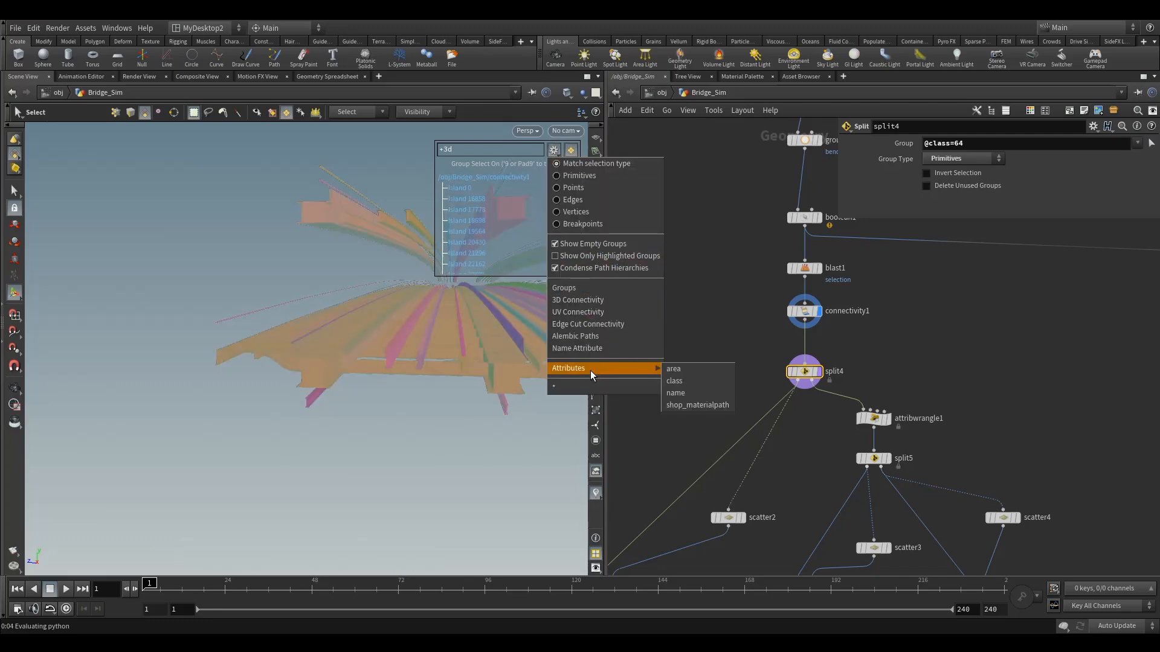
click(681, 382)
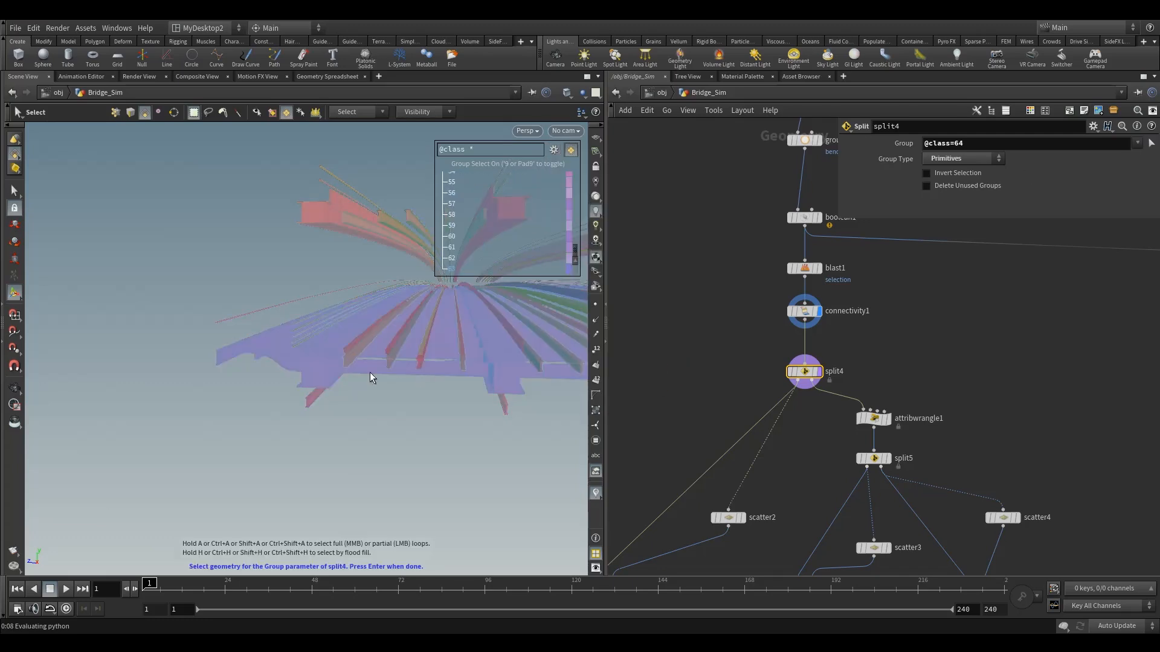
click(313, 368)
key(Return)
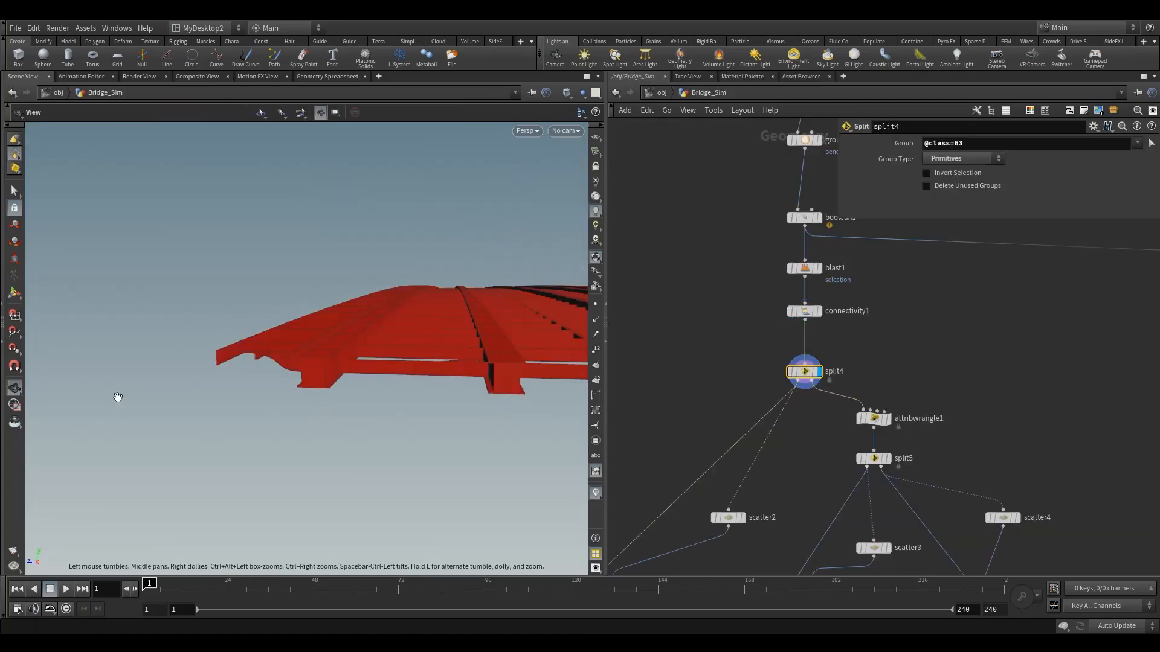
Step: Display scatter2's points with point markers in the top view and turn off its Relax Iterations
middle_drag(788, 370, 795, 259)
scroll(725, 417, down, 2)
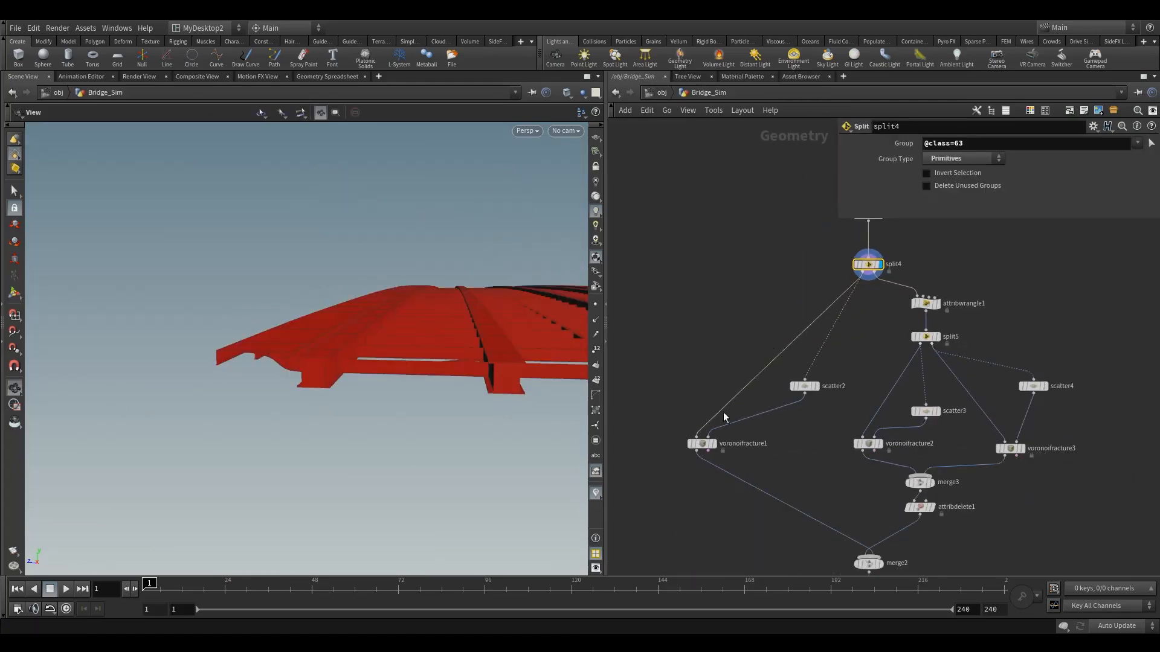
click(799, 391)
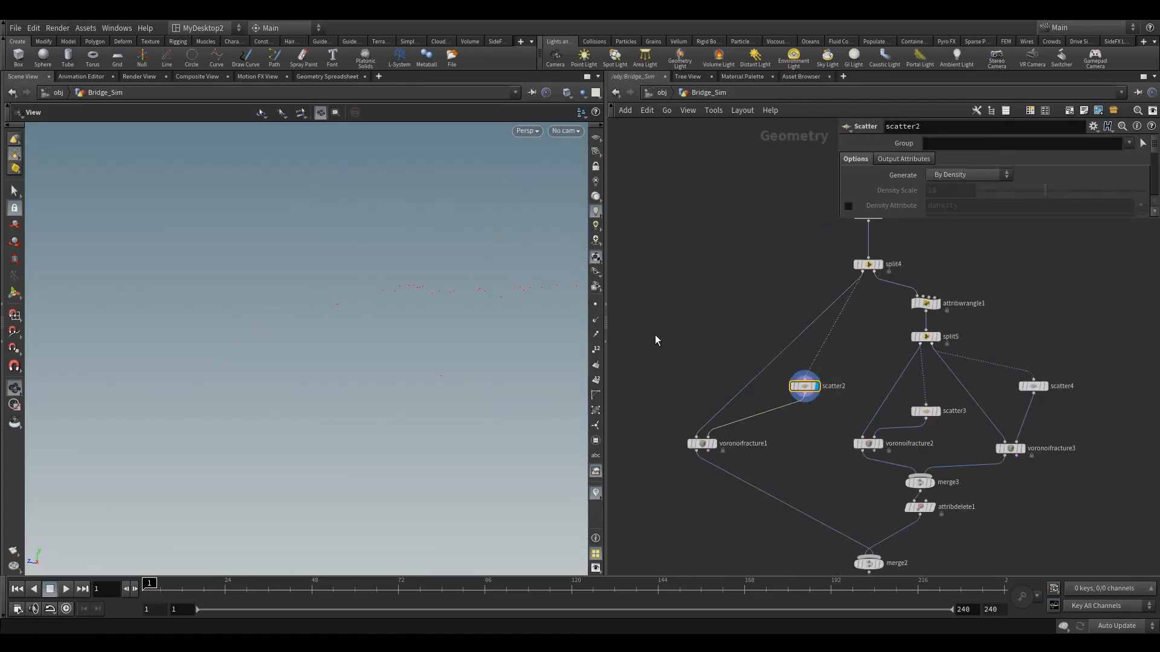
key(space+2)
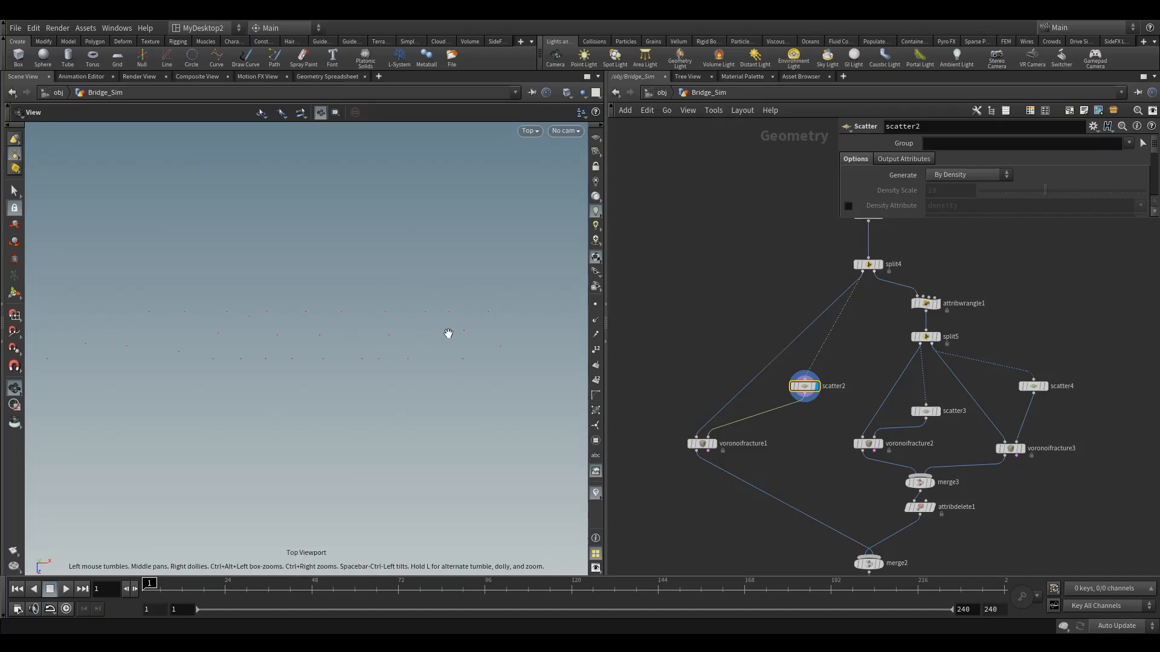
drag(1052, 218, 1027, 441)
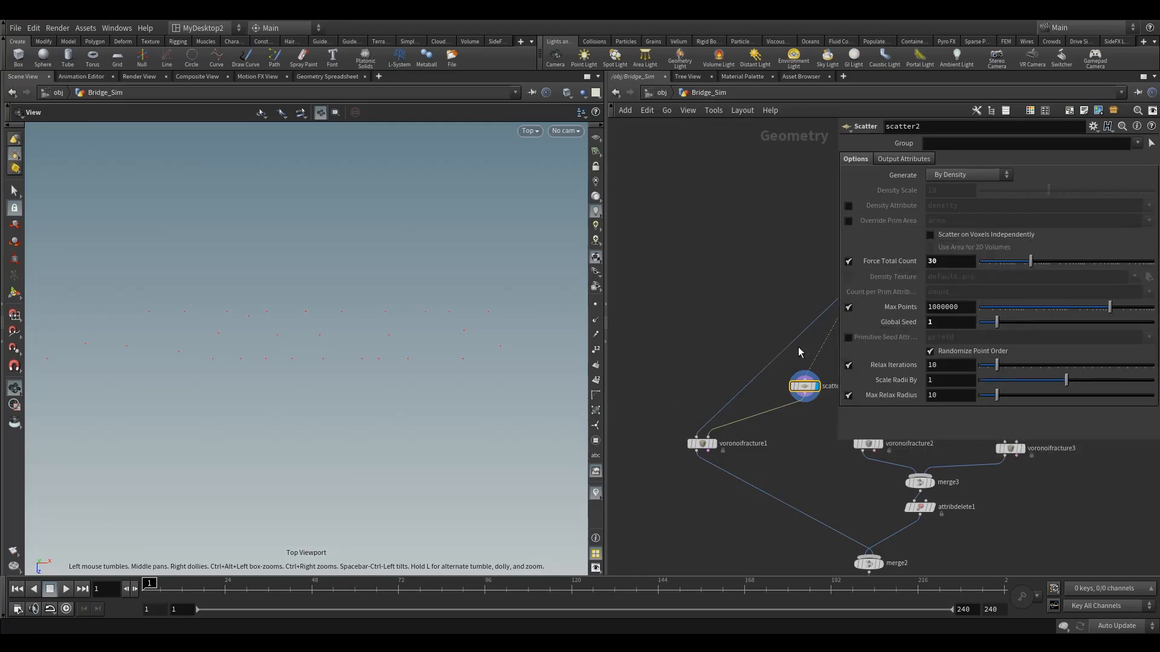
middle_drag(830, 487, 795, 528)
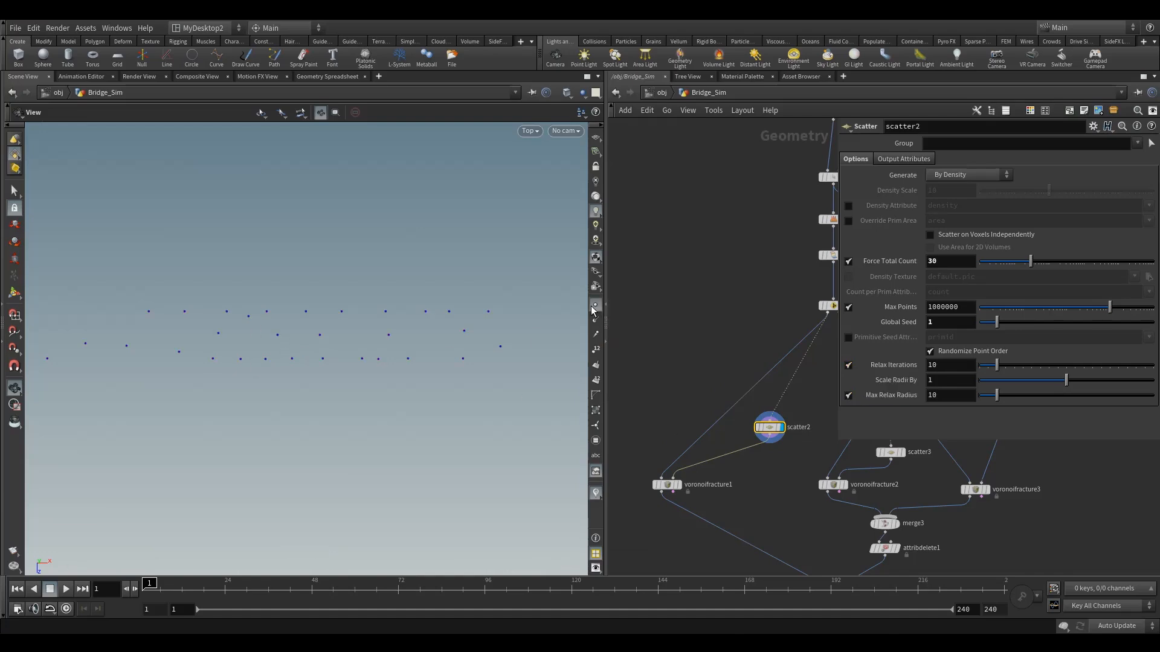
click(848, 365)
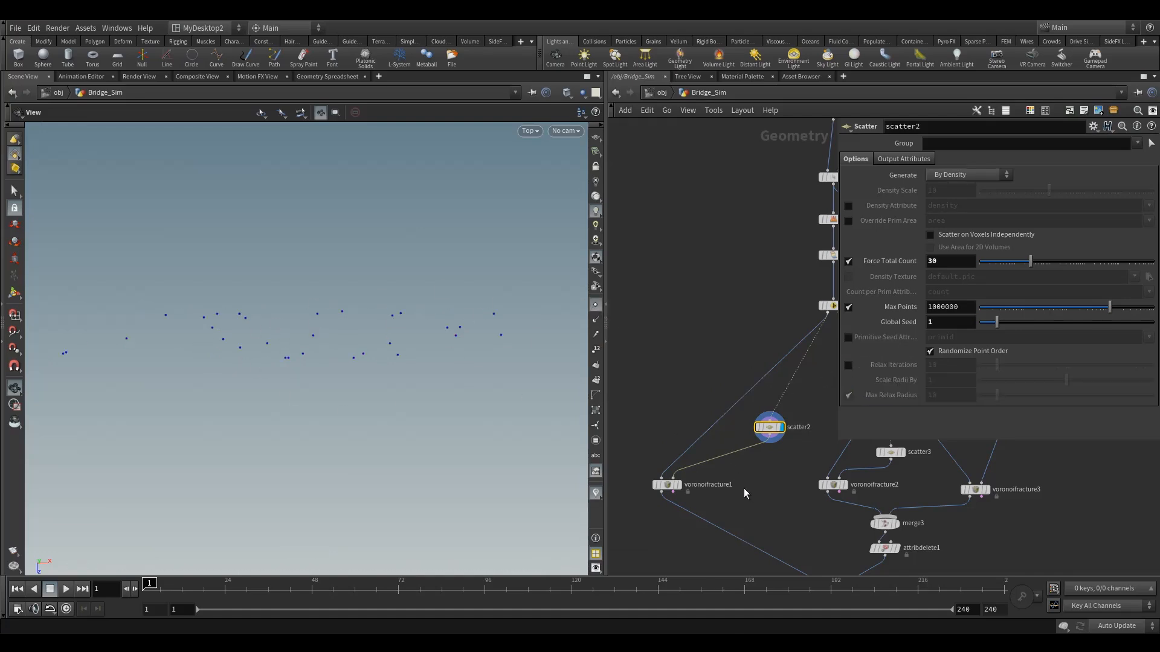
Step: Turn off Relax Iterations on the scatter3 and scatter4 nodes
middle_drag(744, 489, 619, 453)
click(765, 416)
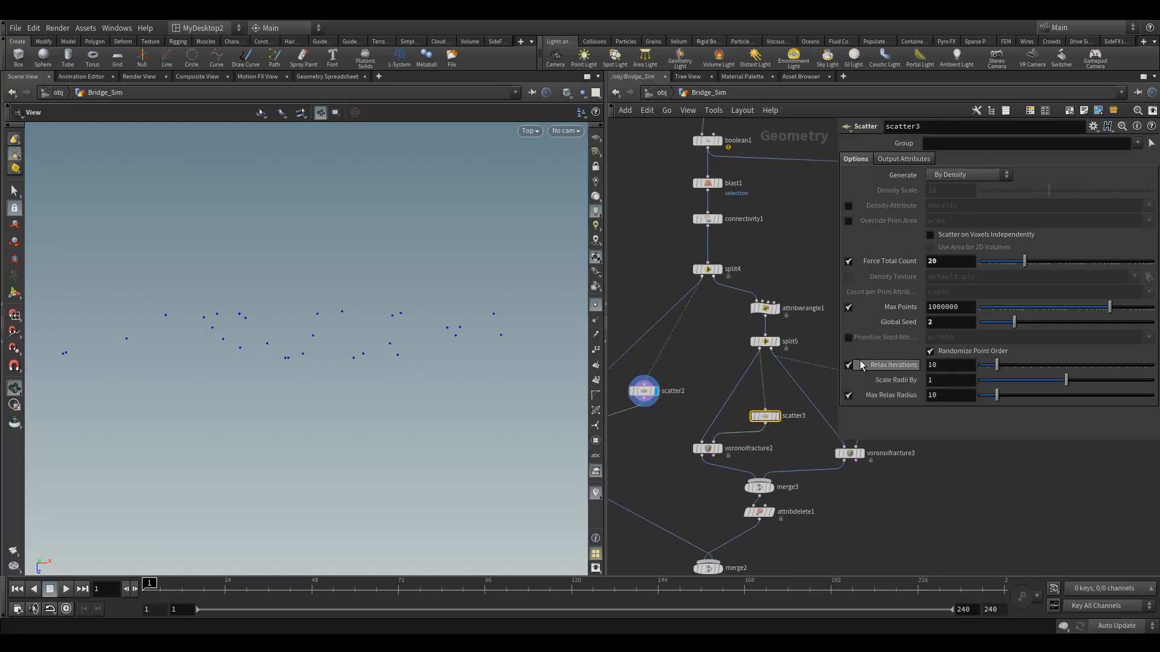
click(848, 365)
middle_drag(795, 443, 695, 415)
click(773, 364)
click(848, 365)
Step: Display the merge2 node's fractured bridge in perspective view with point markers hidden
middle_drag(682, 535, 742, 407)
scroll(741, 408, down, 2)
mouse_move(708, 407)
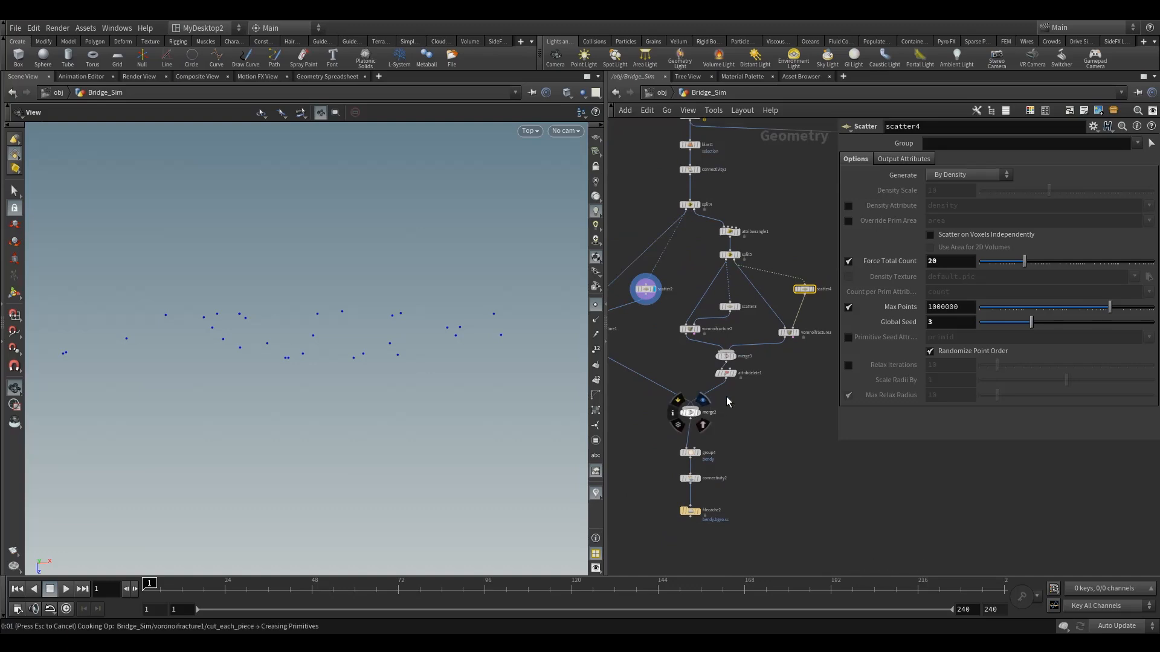
key(r)
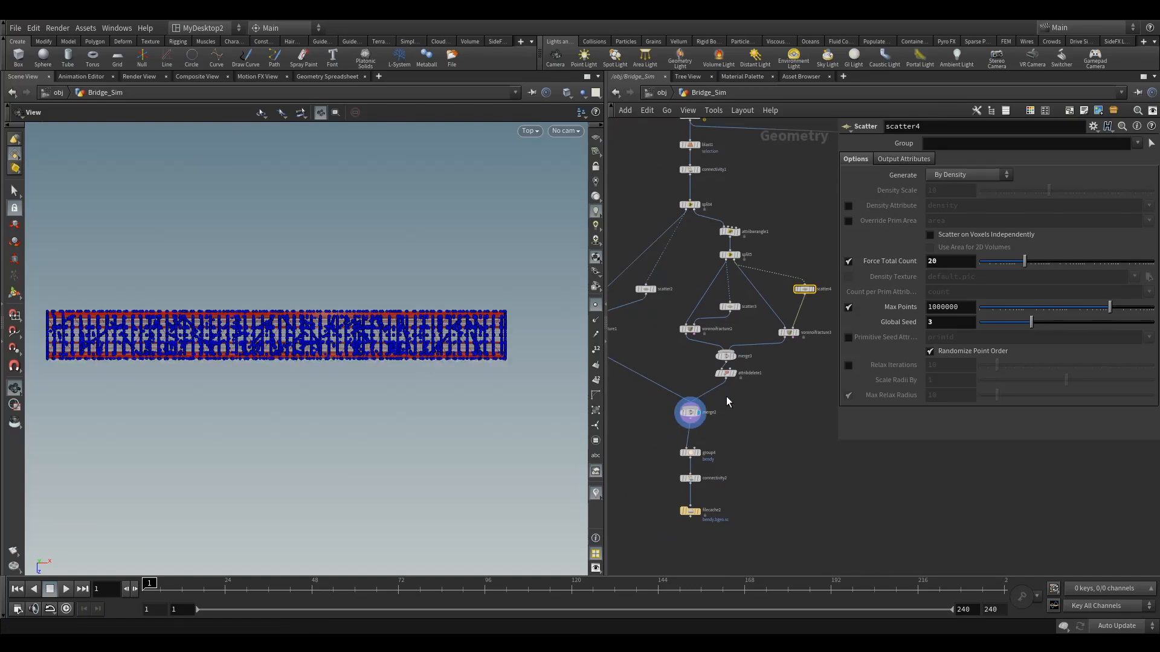
click(595, 306)
drag(358, 381, 393, 366)
middle_drag(647, 449, 738, 380)
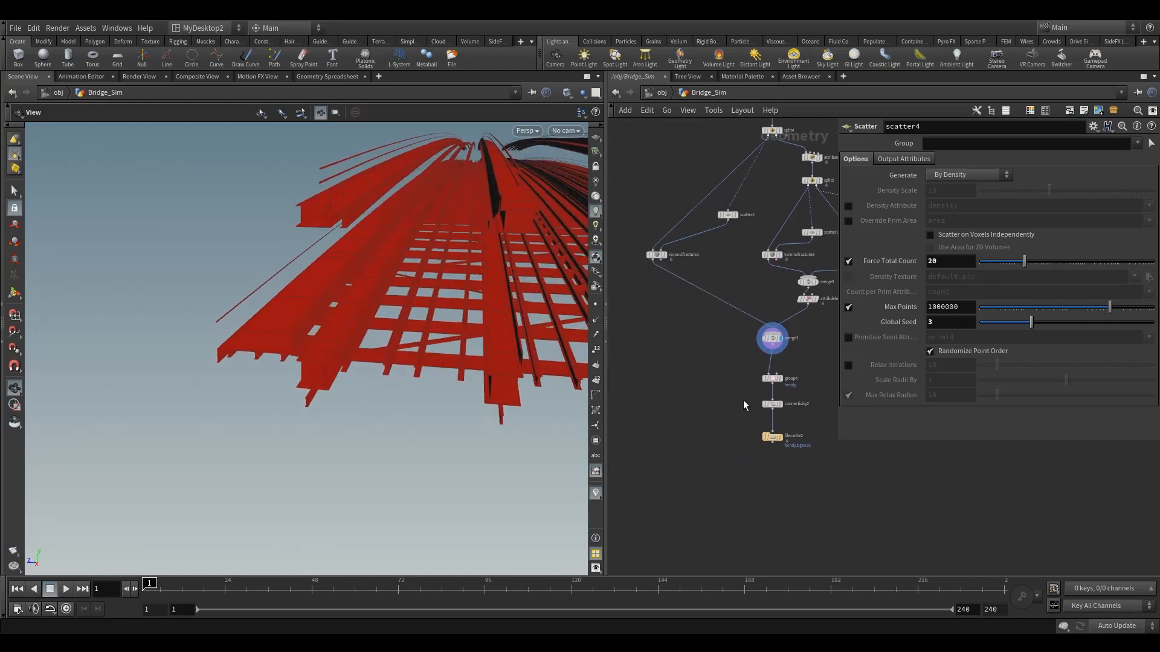
Step: Save the filecache2 geometry to disk as $HIP/geo/bendy.bgeo.sc and inspect the fractured bridge
click(770, 438)
click(864, 210)
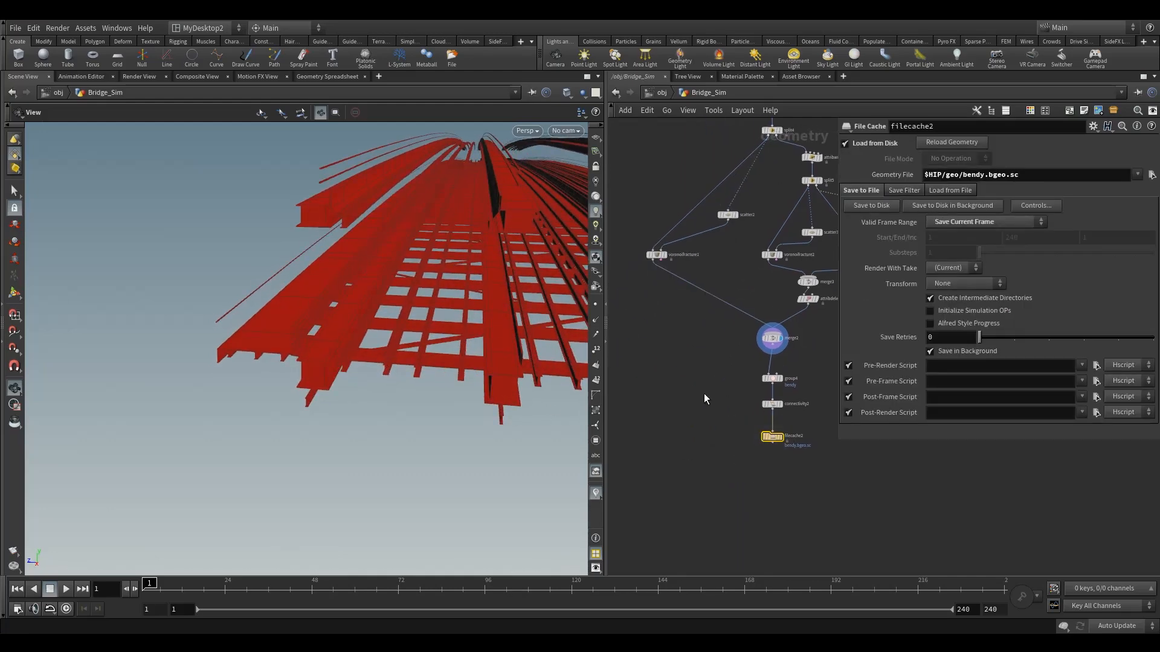
drag(474, 297, 356, 401)
scroll(404, 369, down, 5)
right_drag(385, 397, 180, 441)
middle_drag(251, 380, 300, 389)
Step: Add a Null node below filecache2 and name it OUT_bendy
middle_drag(692, 447, 651, 346)
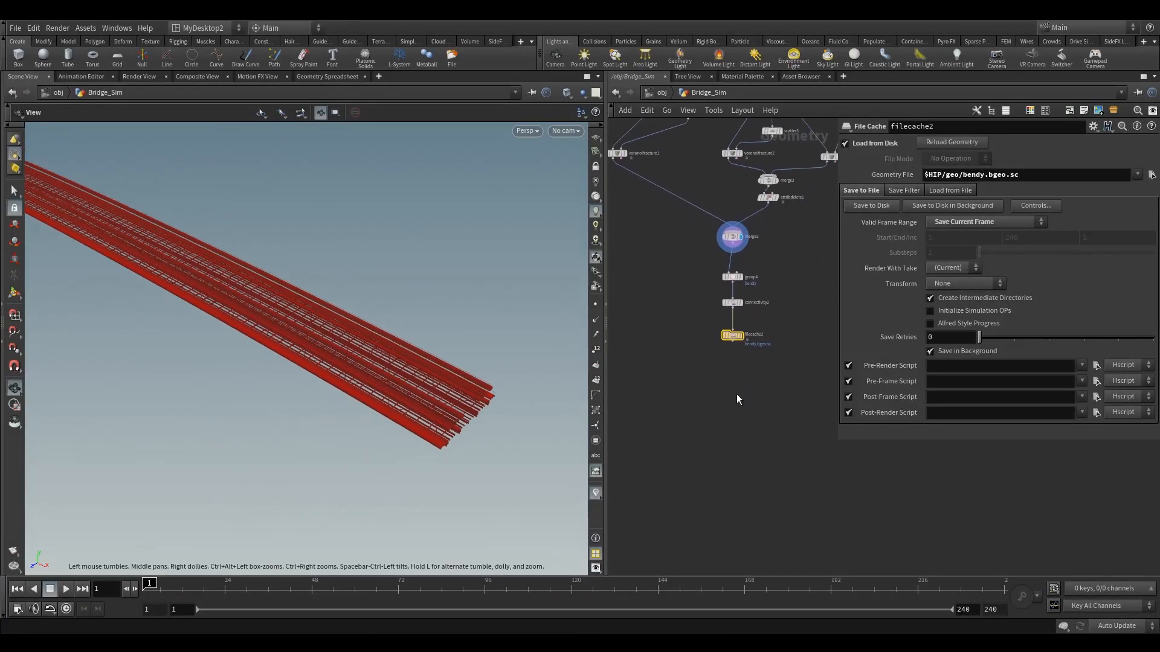
scroll(735, 397, up, 3)
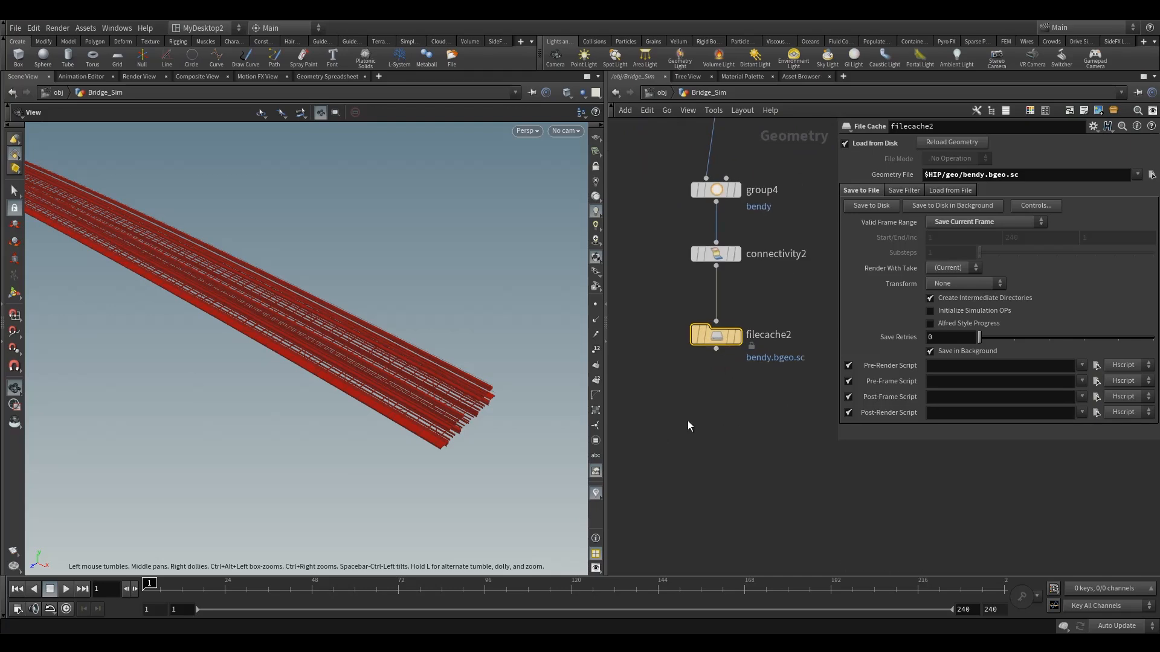
key(Tab)
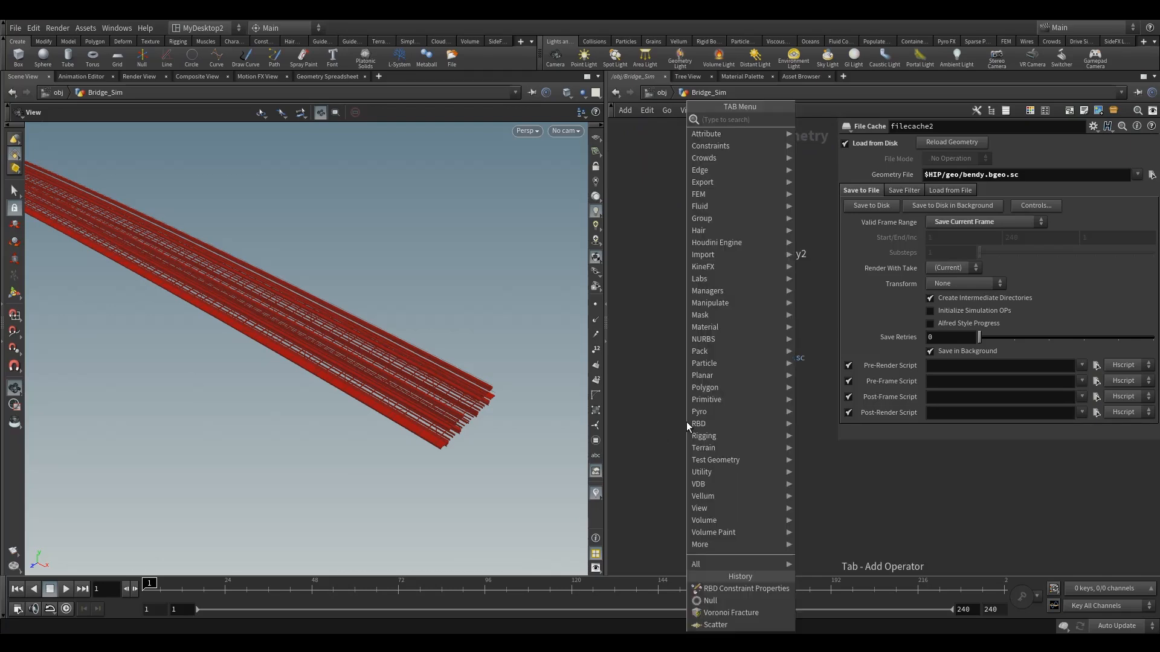
text(nu)
key(Return)
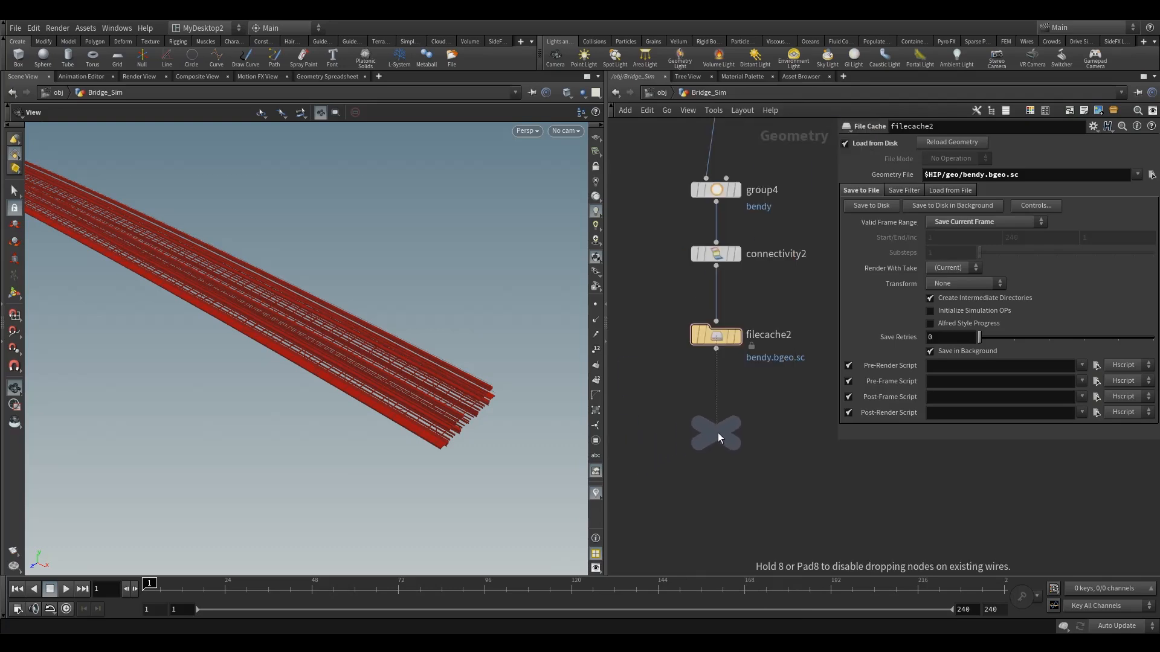
click(716, 432)
click(753, 433)
drag(779, 432, 684, 434)
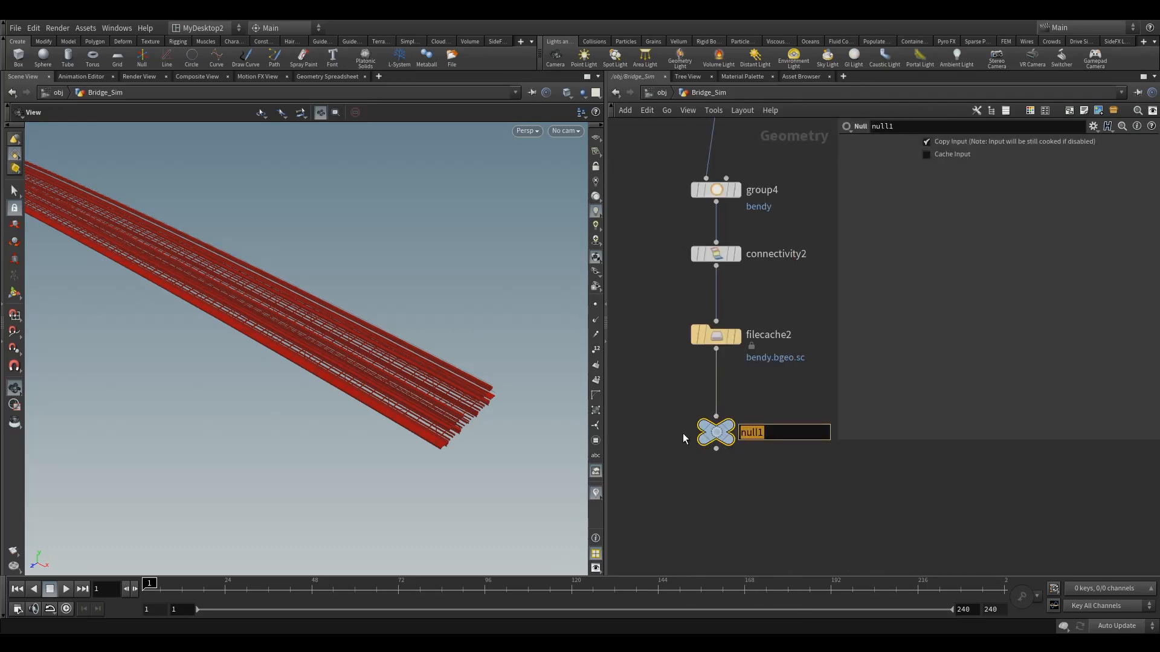
text(OUT_bendy)
key(Return)
middle_drag(730, 478, 759, 415)
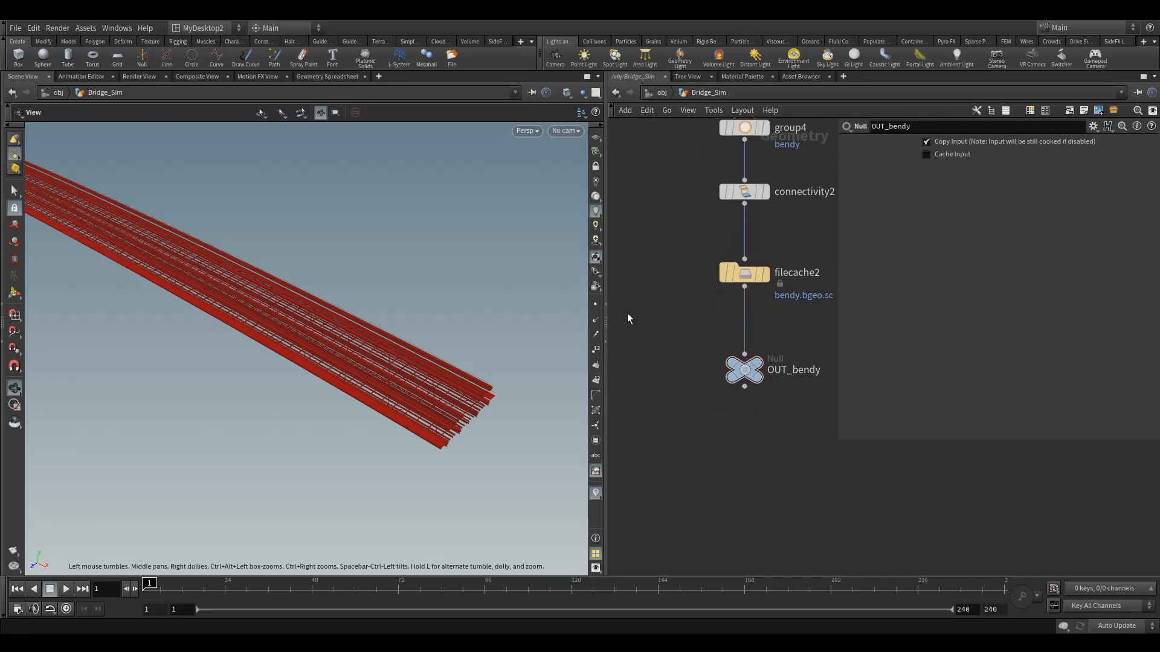
Step: Add a Scatter node fed by OUT_bendy and display its points on the bridge
drag(609, 317, 430, 320)
mouse_move(661, 370)
mouse_down()
mouse_move(726, 361)
mouse_move(657, 365)
mouse_up()
key(Tab)
text(sc)
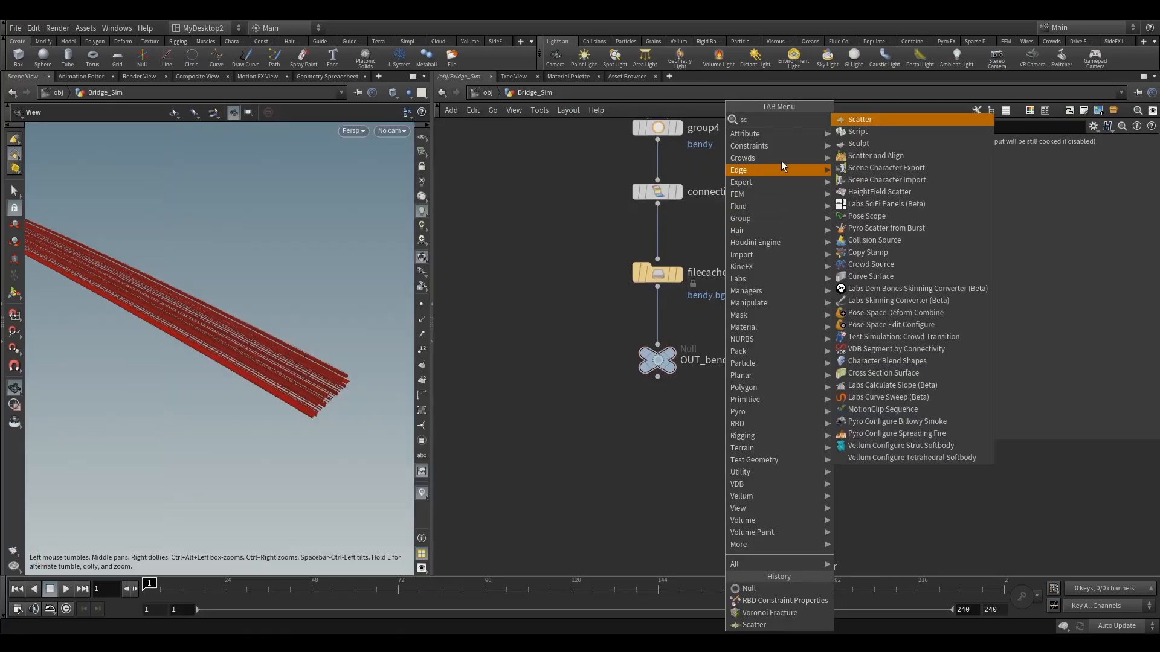
click(849, 120)
click(744, 469)
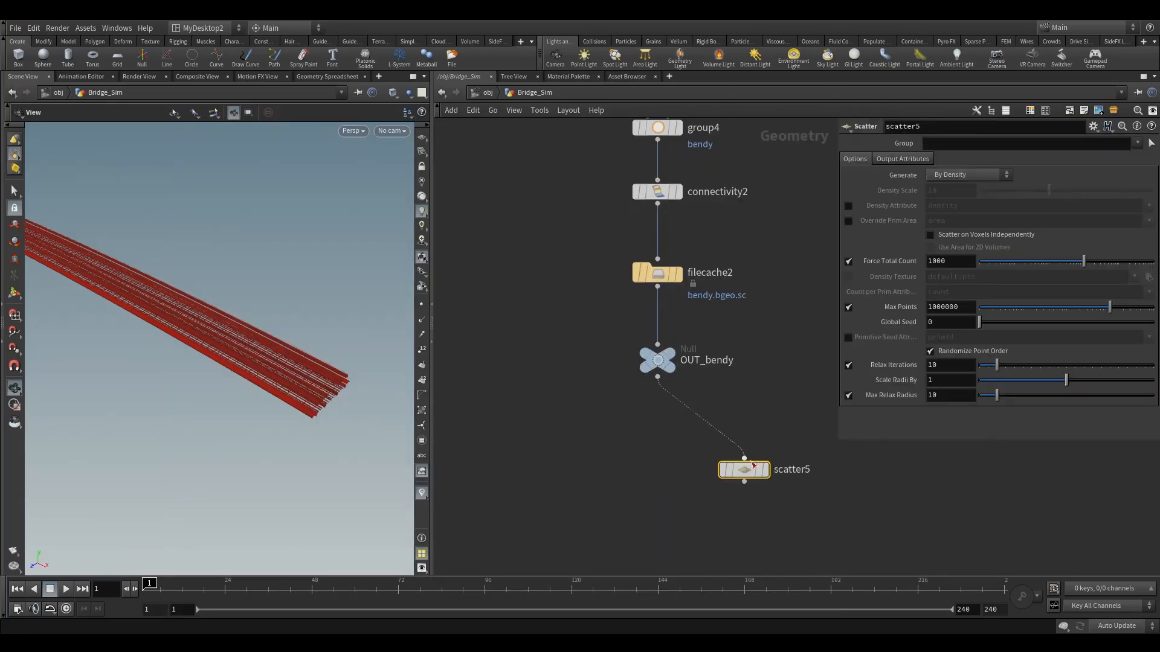
click(776, 445)
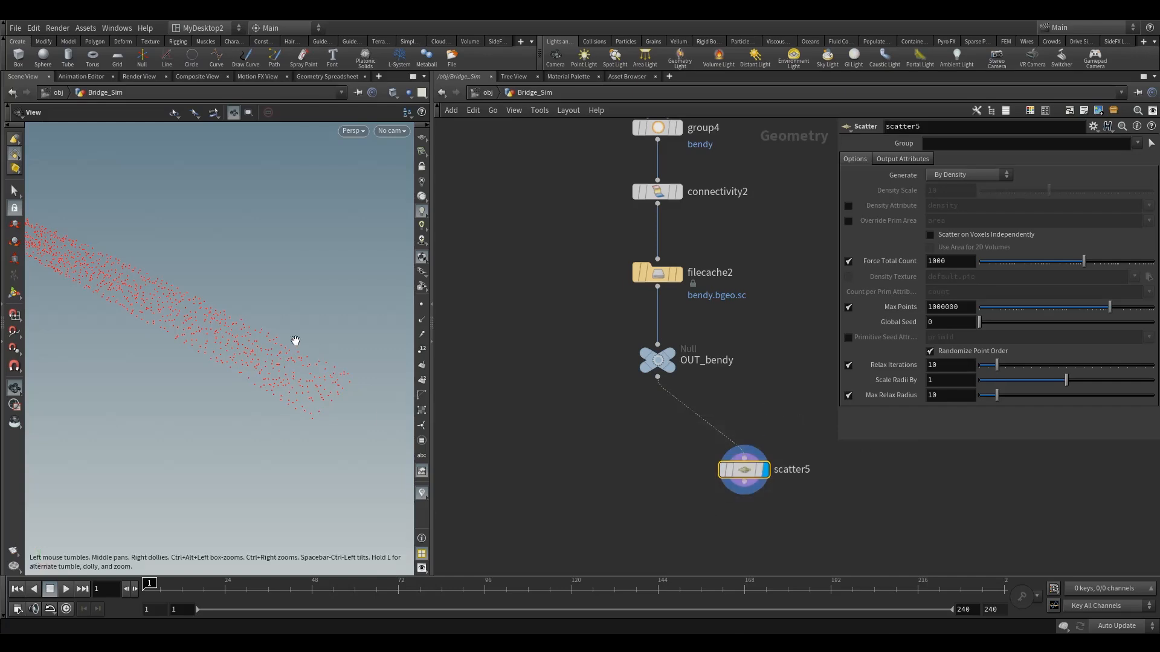
Step: Turn off Force Total Count on scatter5, set its Density Scale to 5, and check the node's point count
click(848, 261)
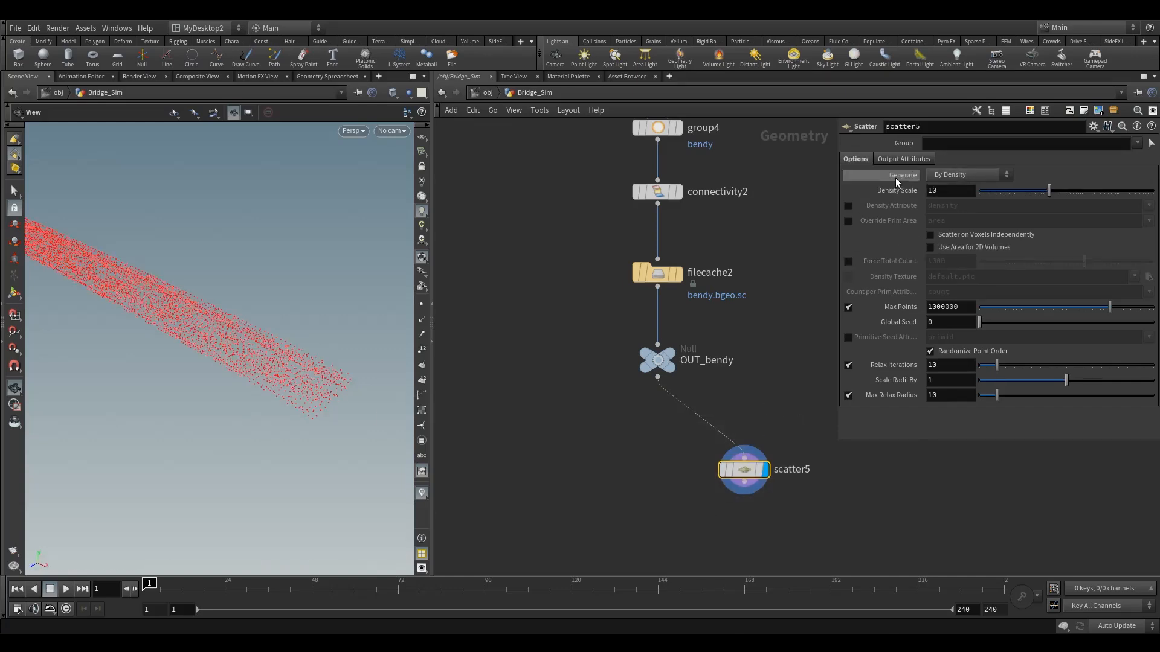
drag(938, 191, 631, 244)
text(5)
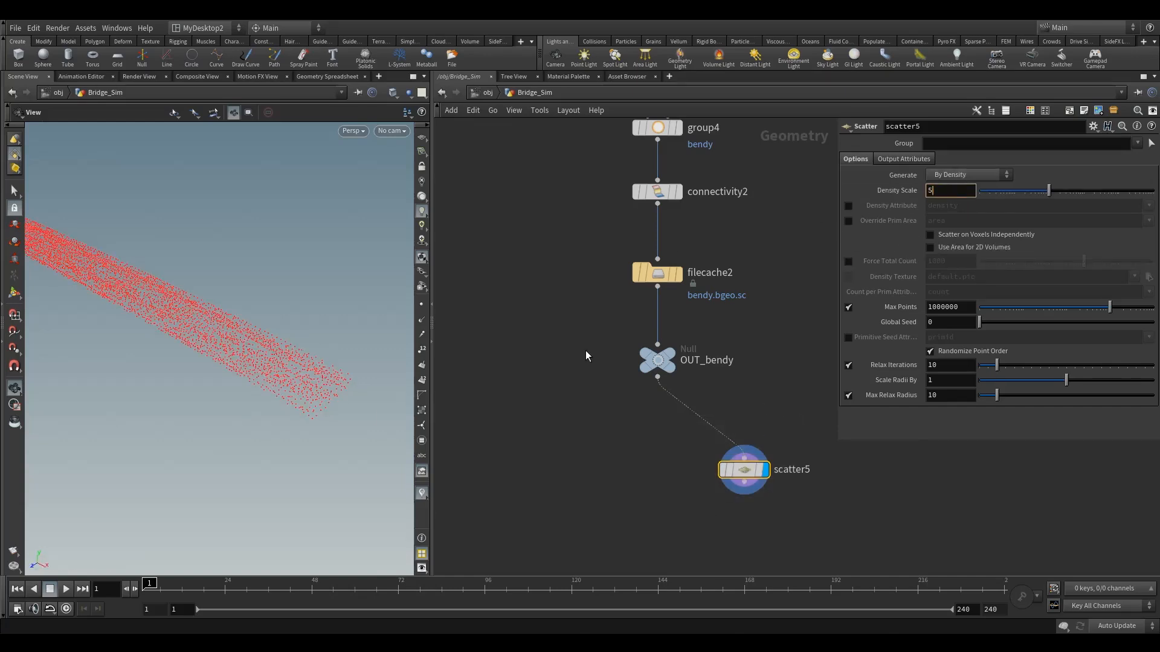
key(Return)
click(704, 473)
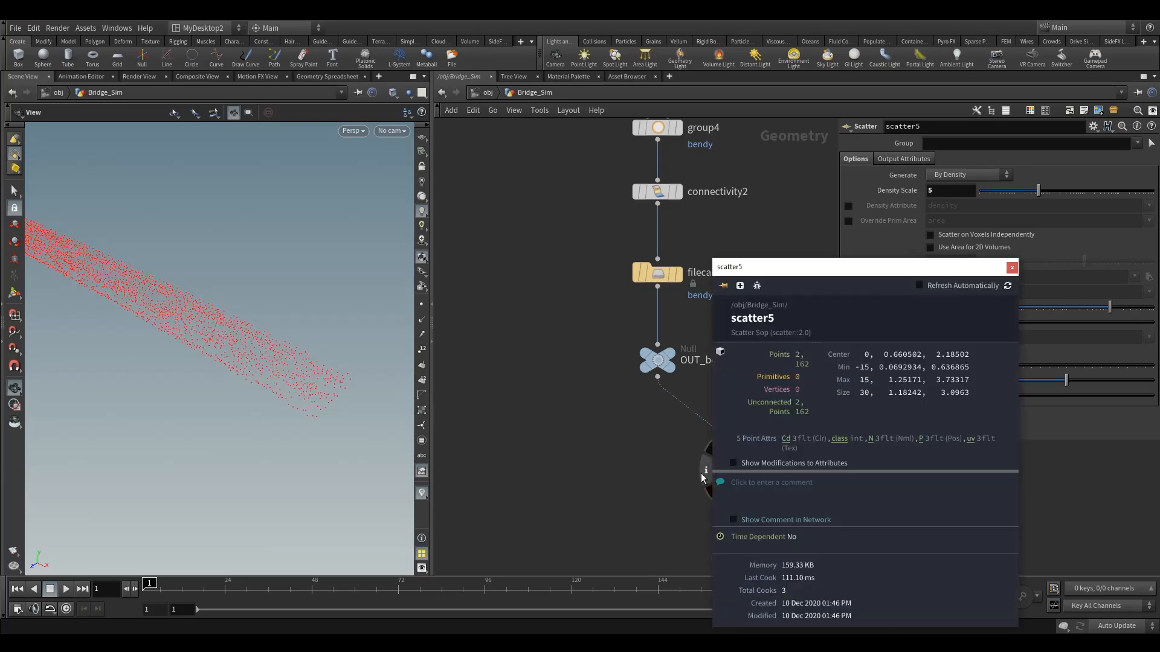
click(1012, 268)
drag(181, 345, 226, 361)
middle_drag(705, 491, 686, 349)
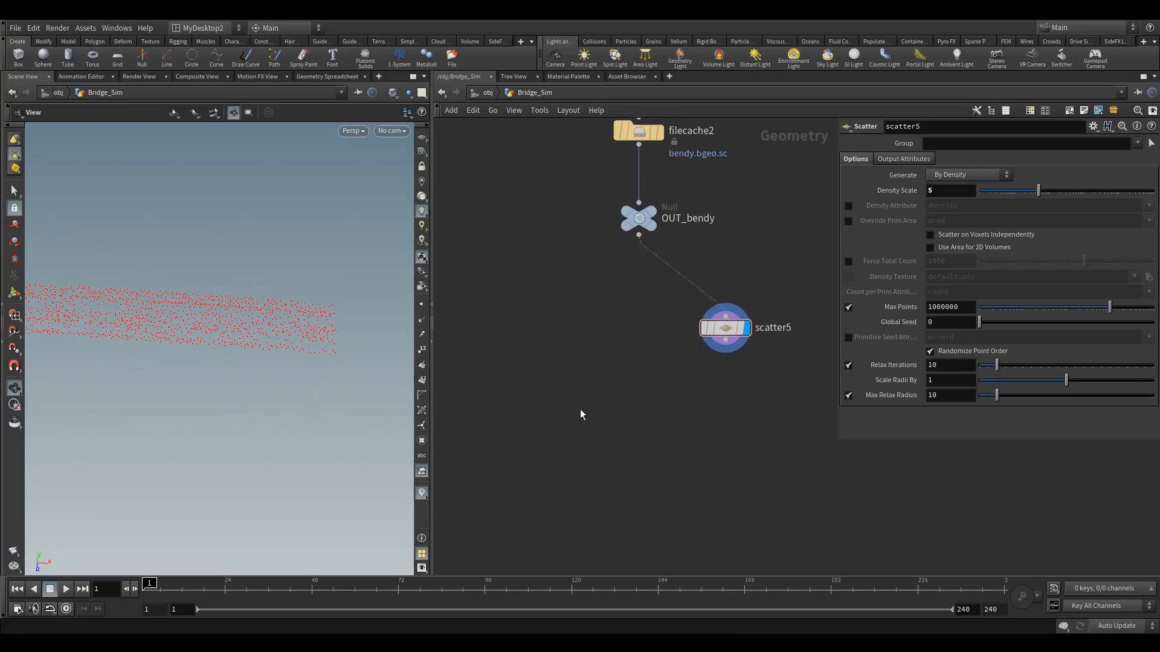
Step: Add a Voronoi Fracture node below scatter5 and set its Piece Prefix to bendy
key(Tab)
text(vo)
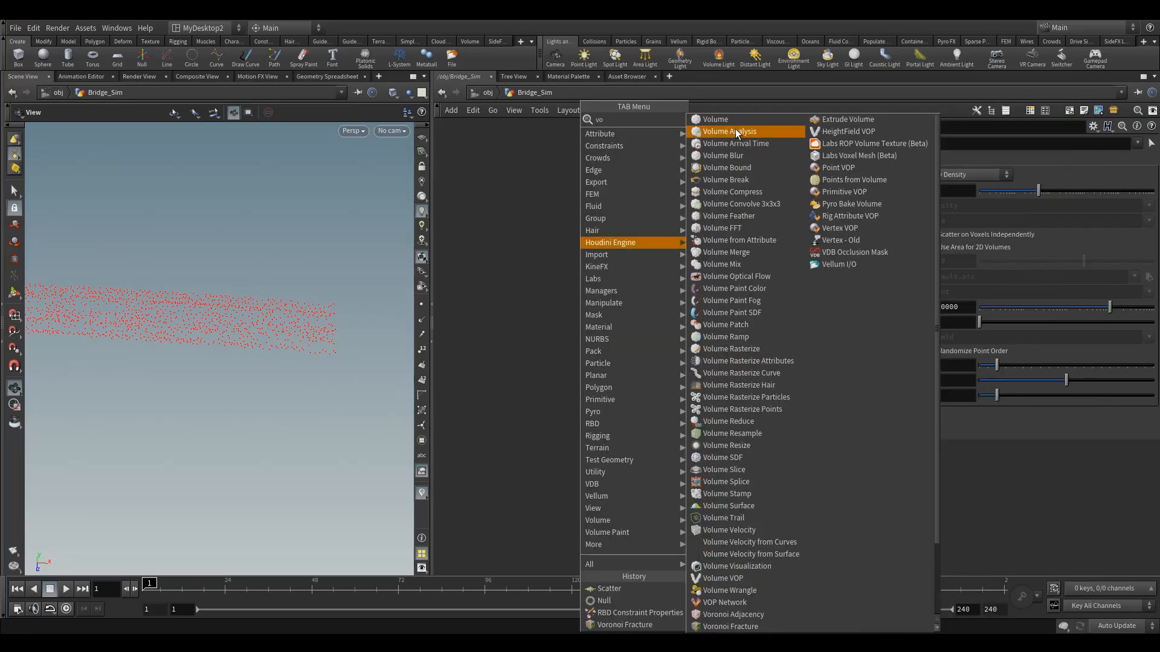
text(r)
click(777, 133)
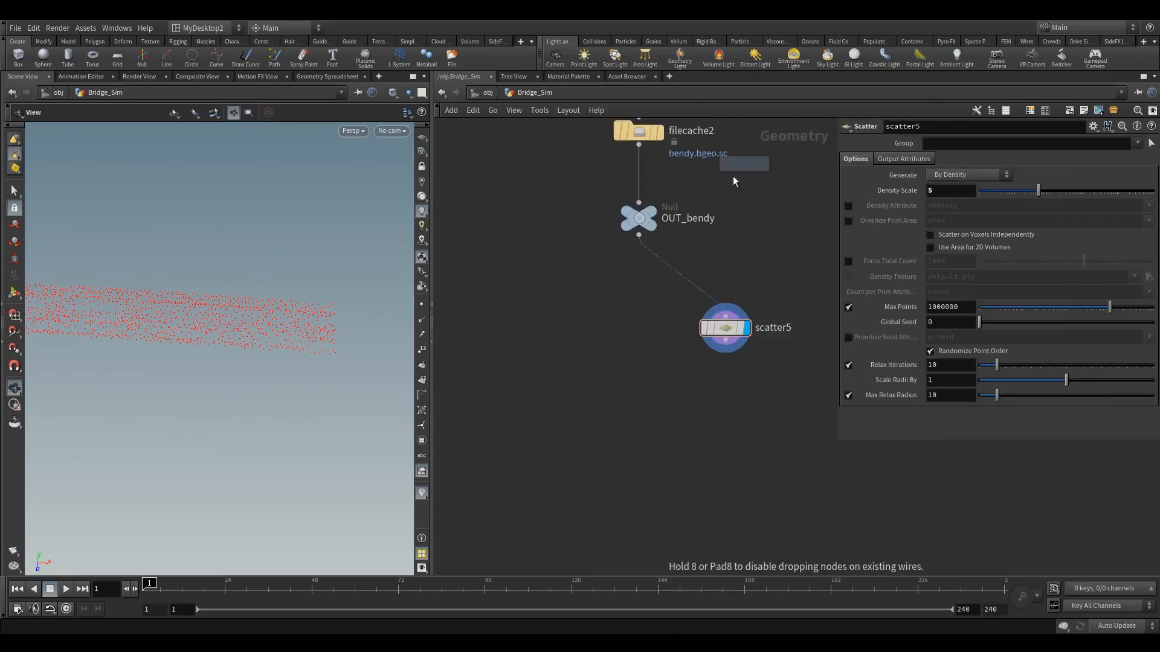
click(635, 441)
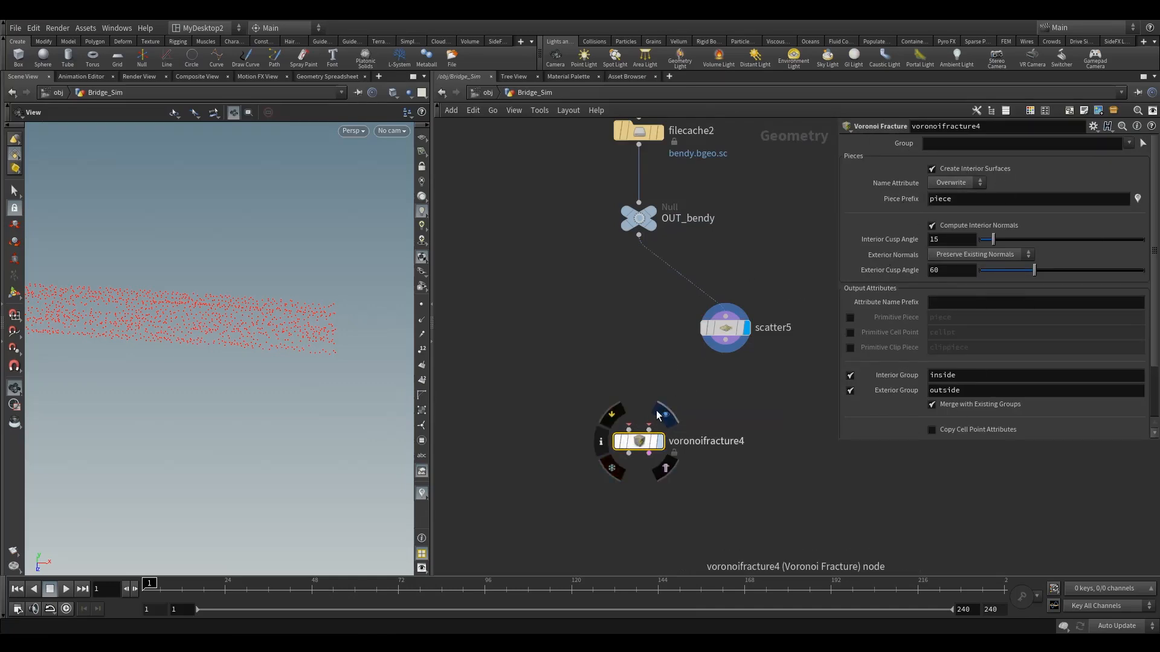
click(975, 199)
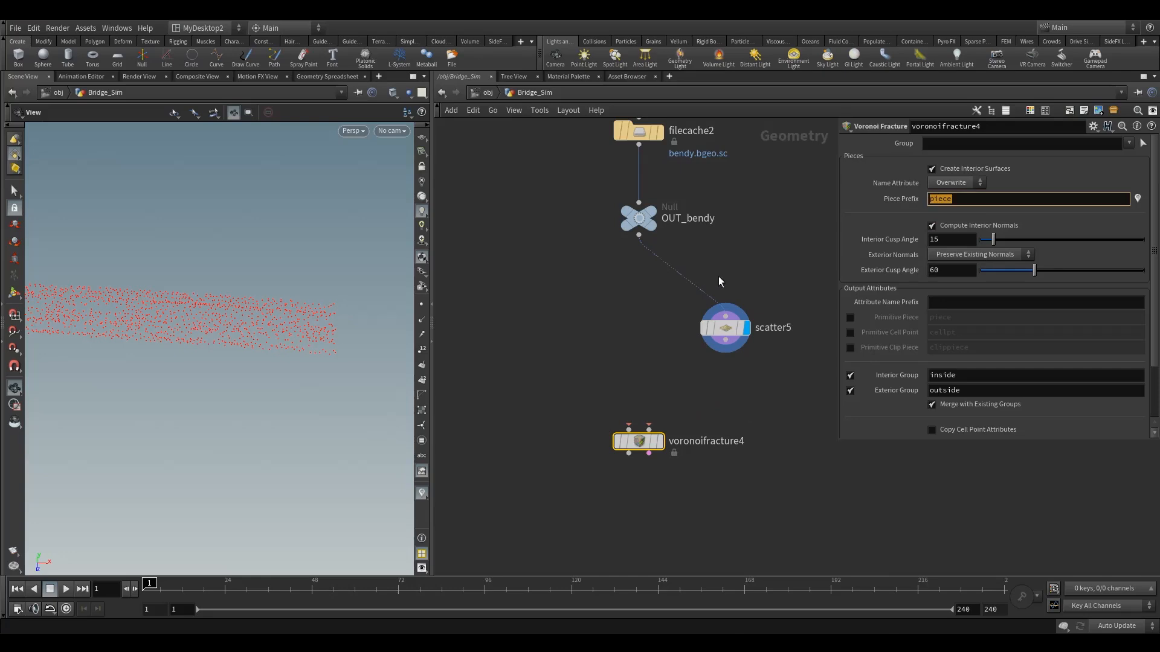
text(bendy)
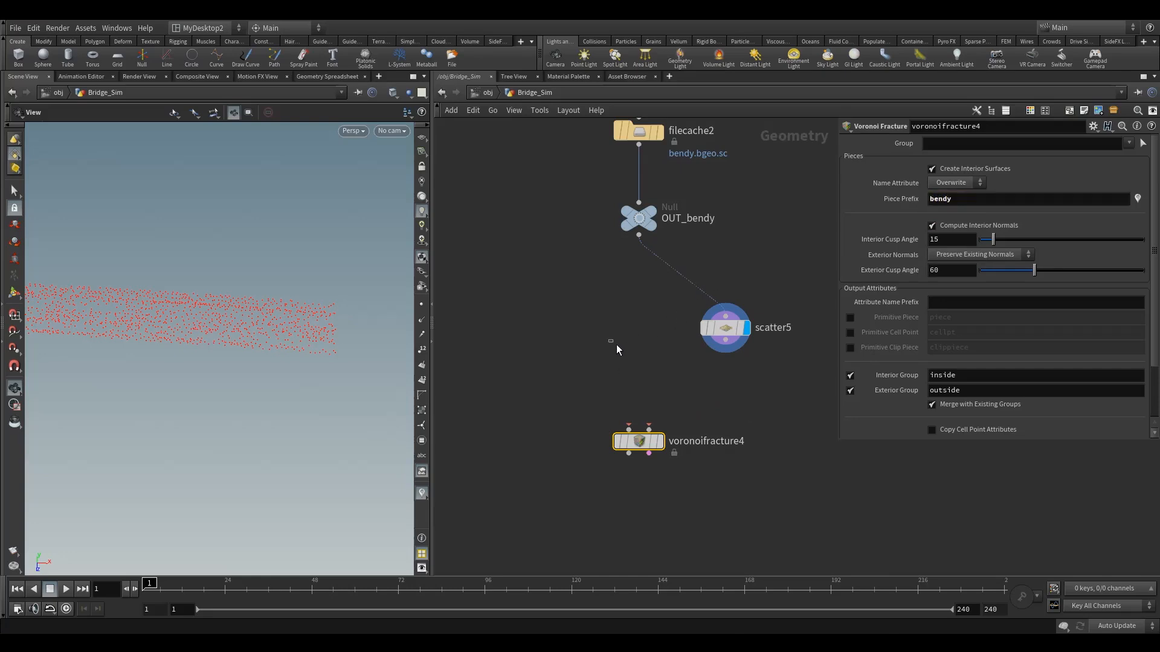
key(Return)
Step: Connect OUT_bendy as voronoifracture4's geometry and scatter5 as its cell points, and display the fractured result
middle_drag(608, 216, 619, 397)
scroll(619, 396, down, 4)
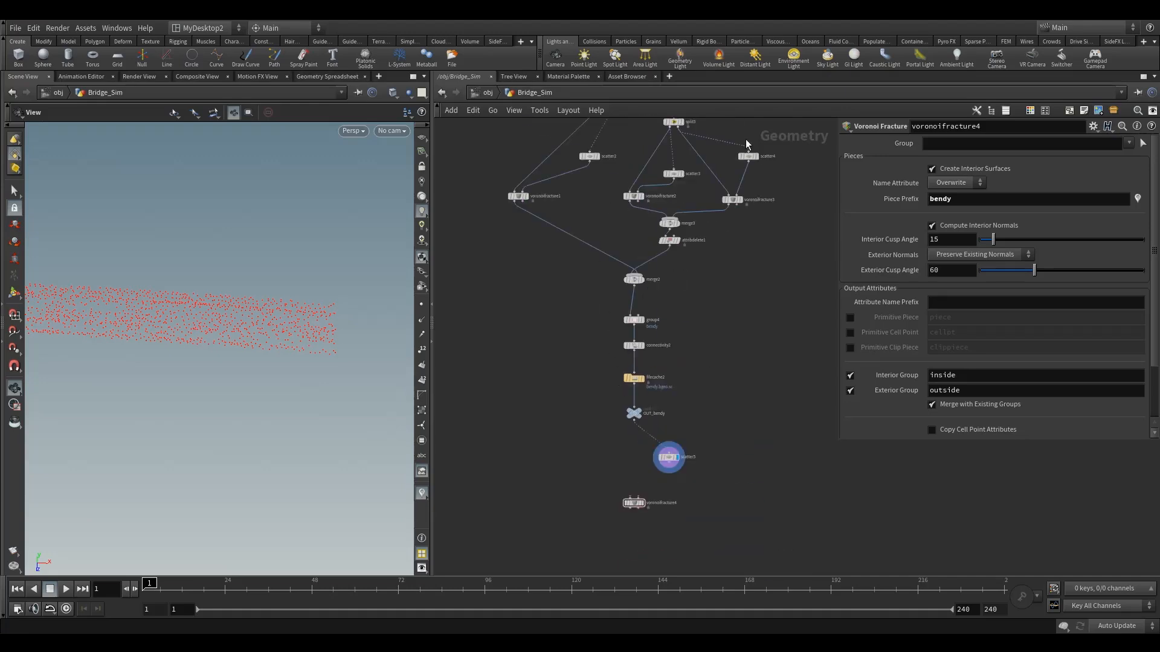
scroll(617, 347, up, 3)
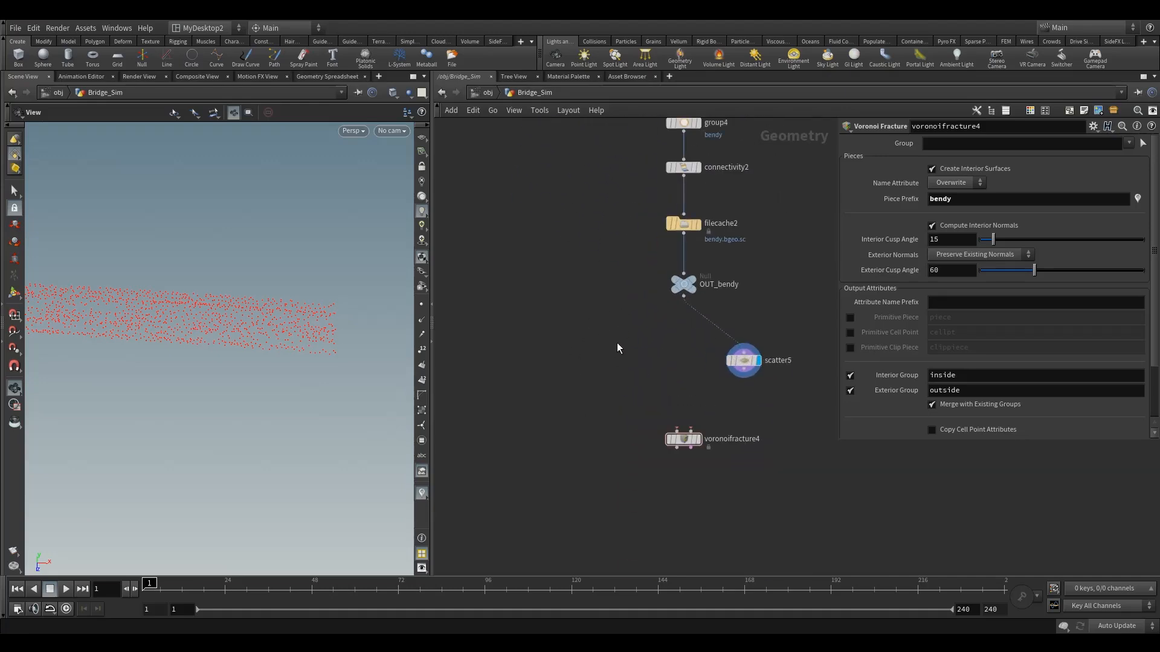
drag(683, 296, 677, 429)
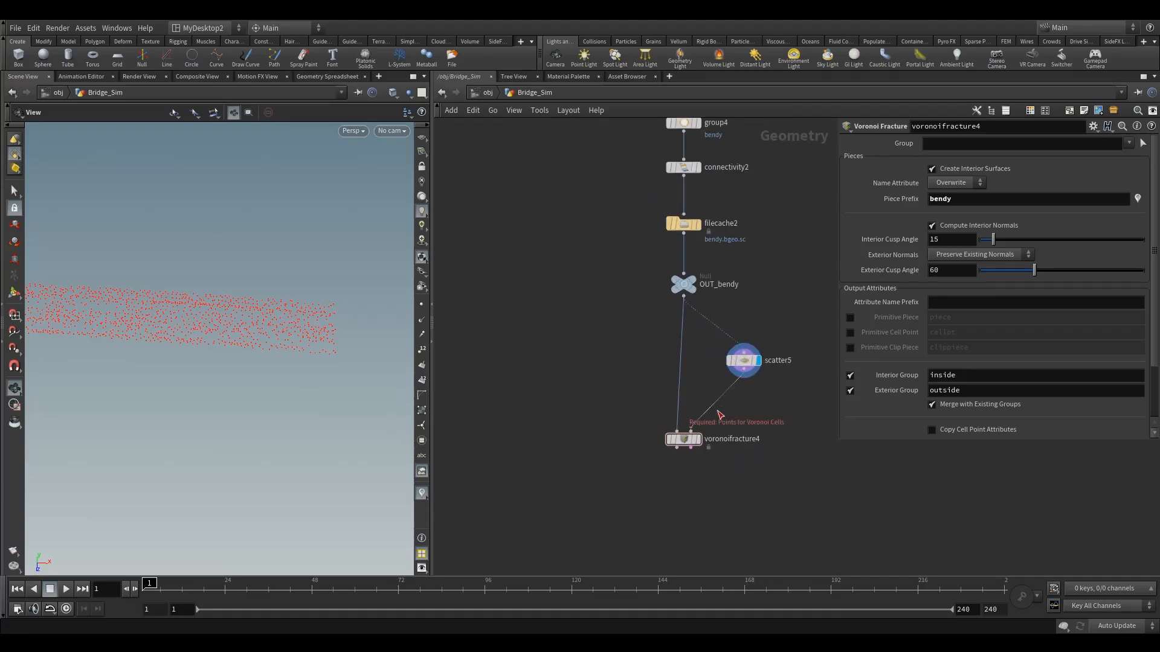
drag(731, 403, 691, 431)
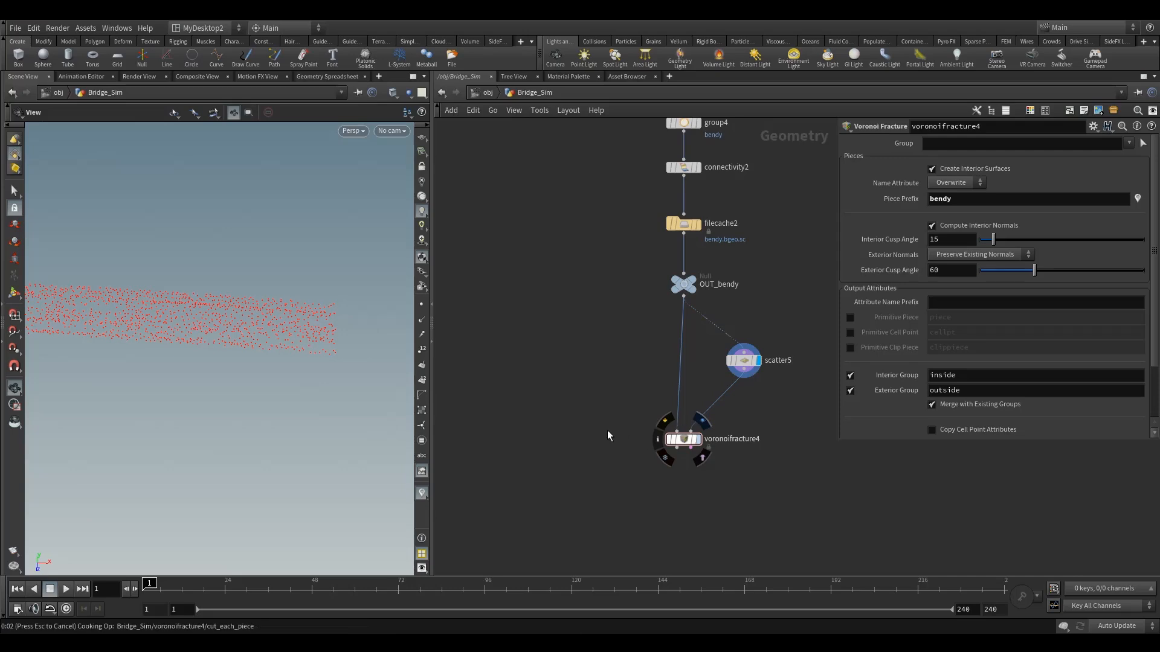
middle_drag(607, 430, 485, 292)
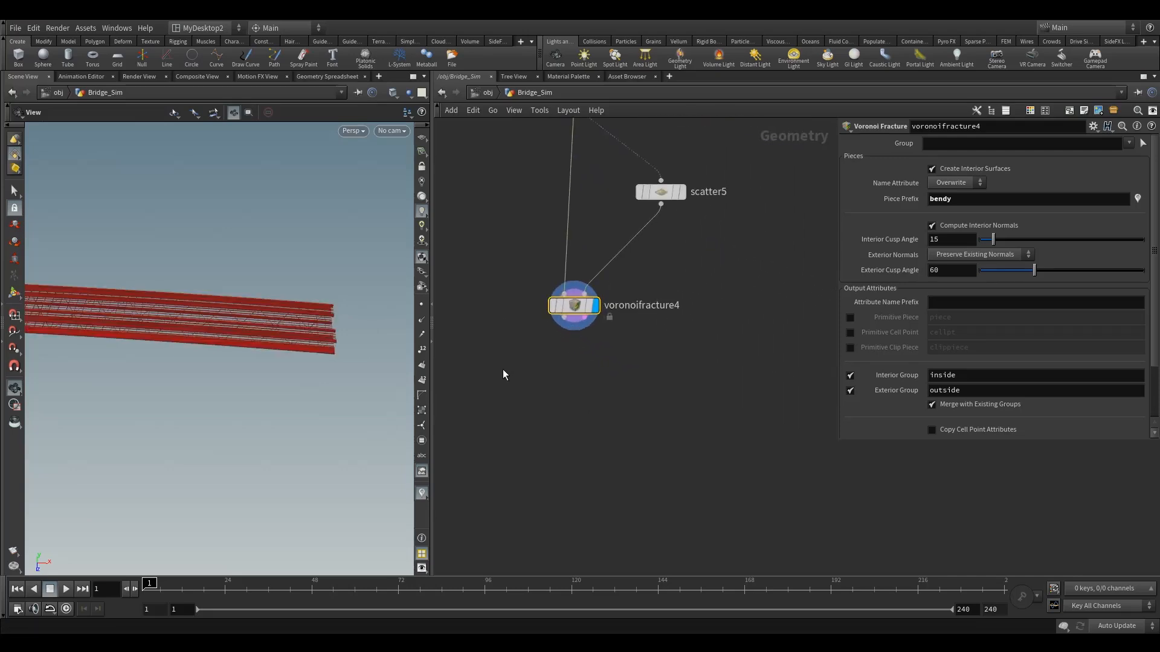
Step: Add an RBD Constraint Properties node and wire voronoifracture4's geometry and constraint outputs into its matching inputs
scroll(503, 371, up, 1)
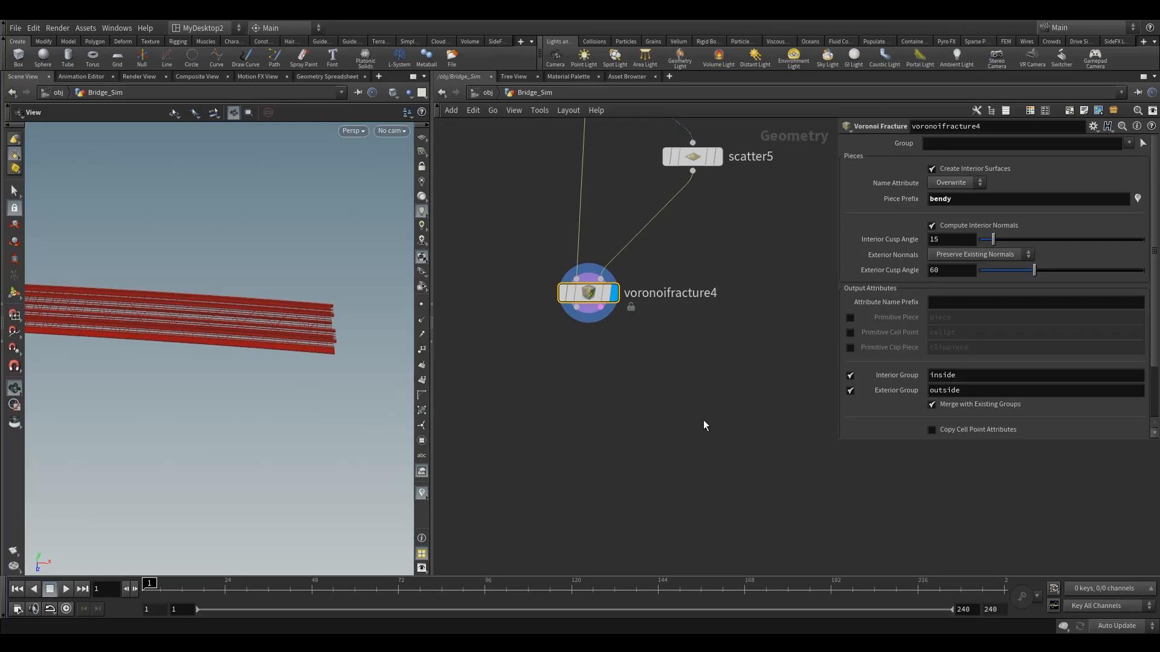
scroll(629, 371, up, 2)
middle_drag(557, 362, 625, 410)
key(Tab)
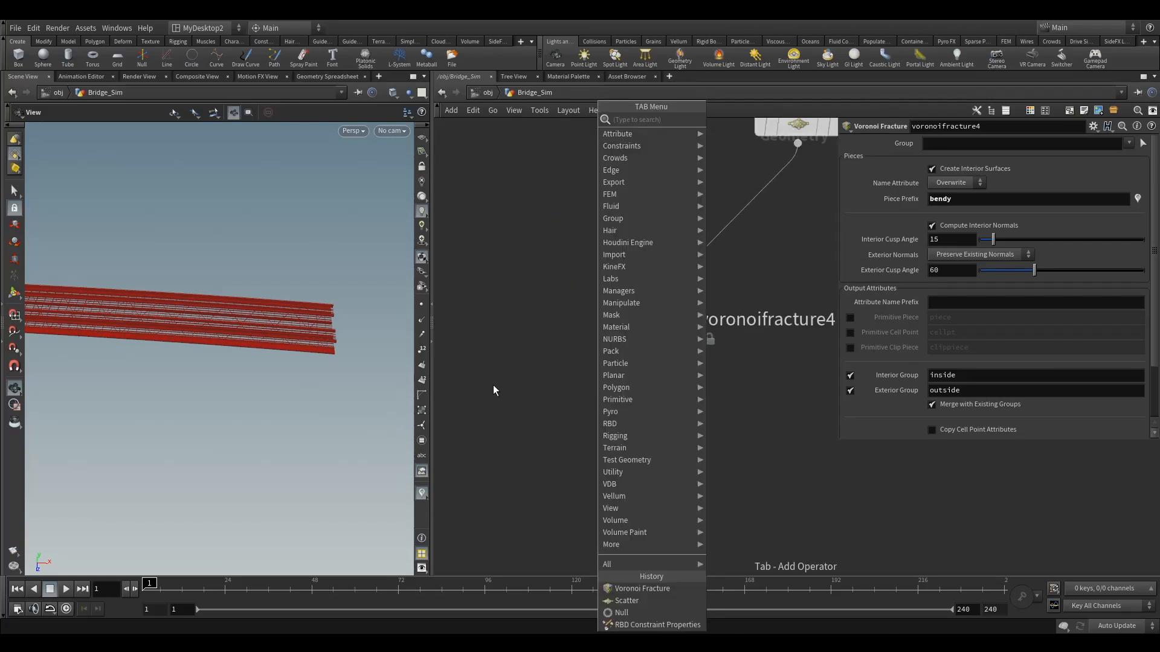
text(rbdc)
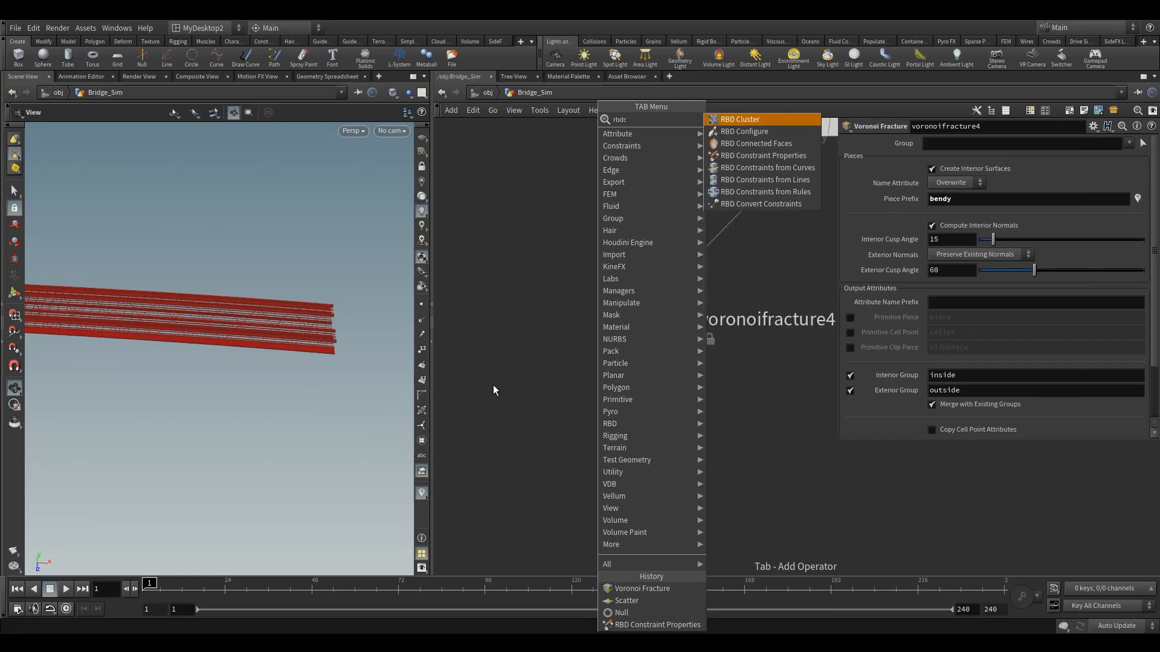
click(763, 156)
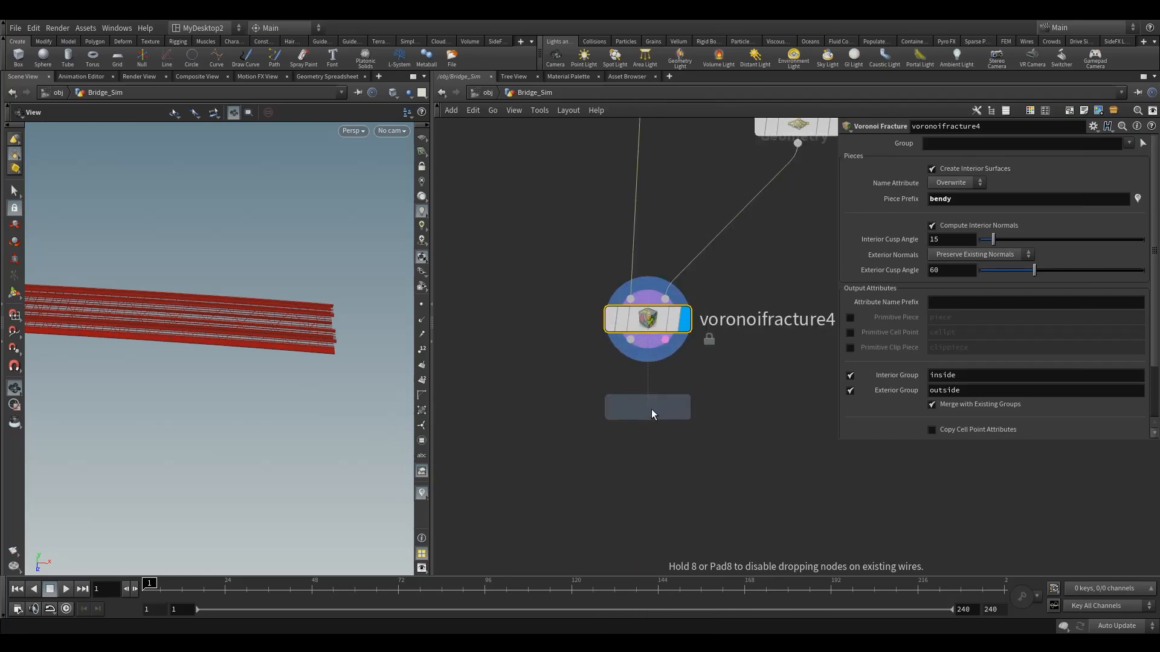
click(642, 430)
drag(665, 339, 648, 413)
drag(630, 339, 595, 392)
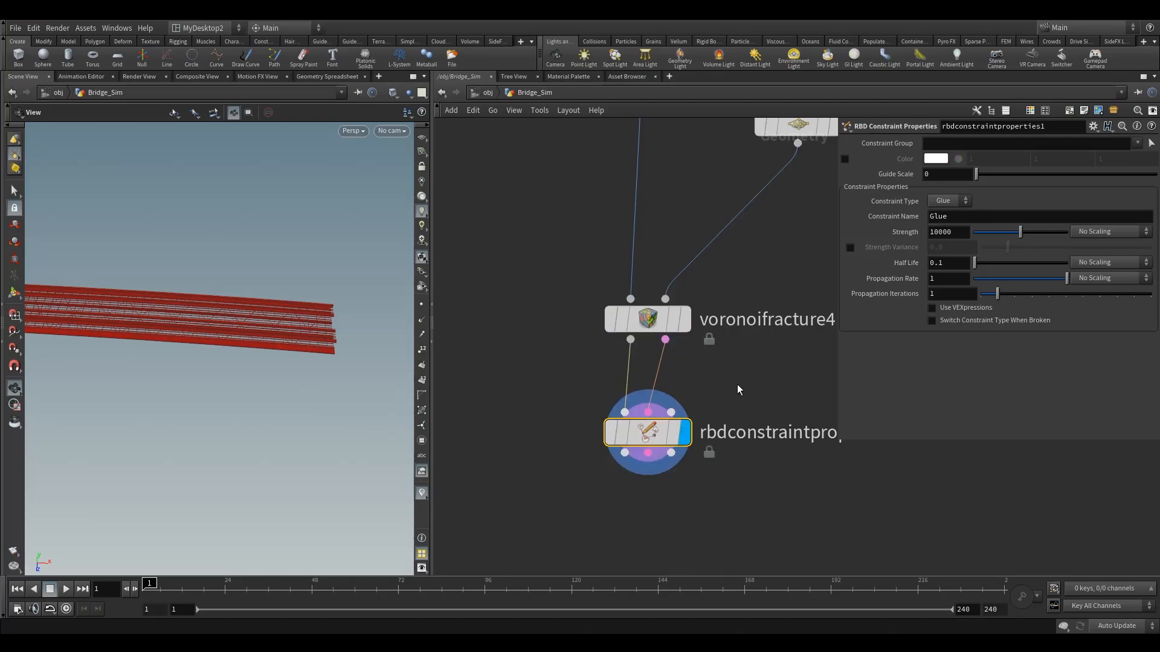
Step: Inspect the constraints along the bridge, set the Constraint Type to Soft and the Stiffness to 5
drag(216, 337, 357, 297)
mouse_move(357, 297)
right_down()
mouse_move(458, 283)
mouse_move(346, 314)
right_up()
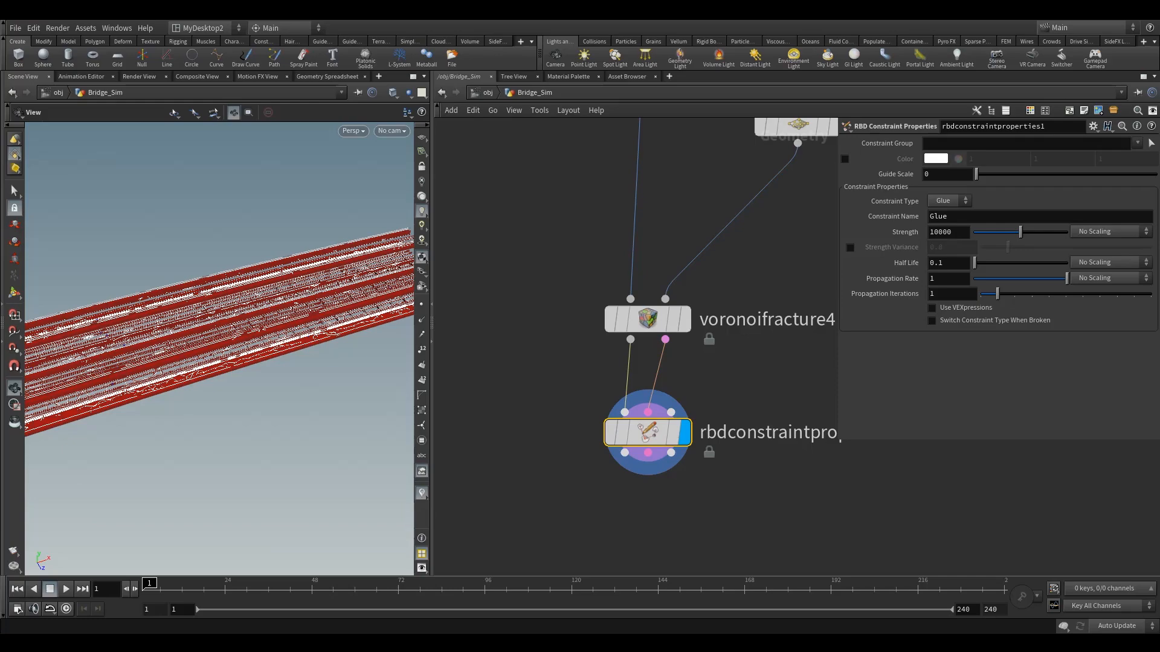
drag(249, 348, 308, 406)
click(431, 320)
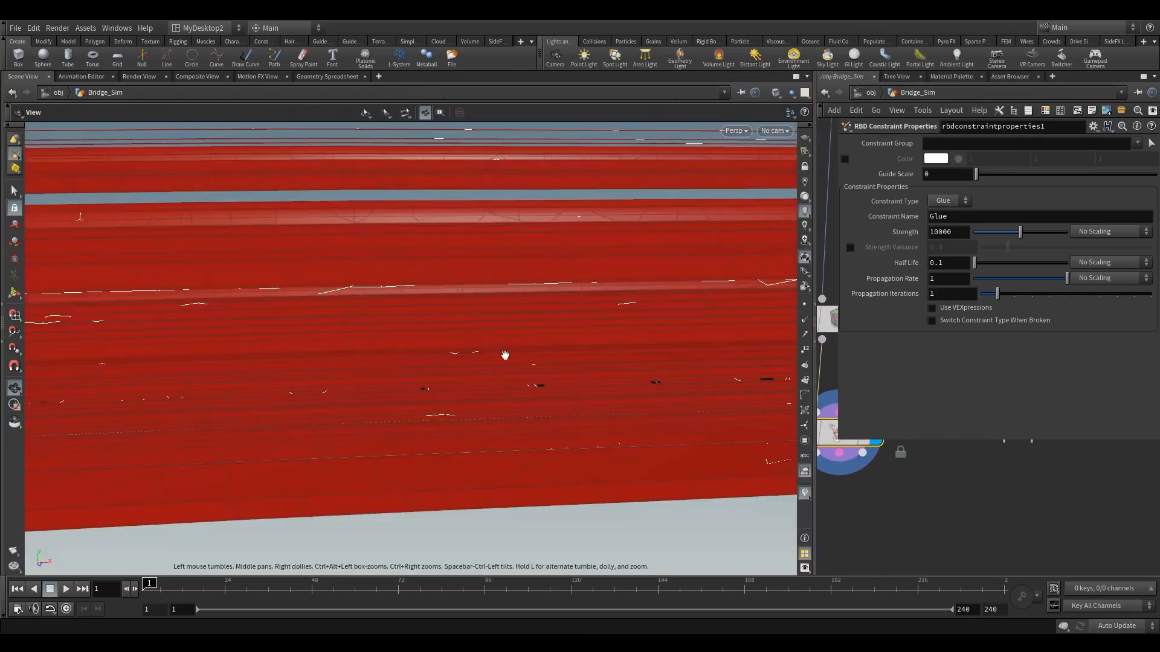
drag(380, 404, 460, 400)
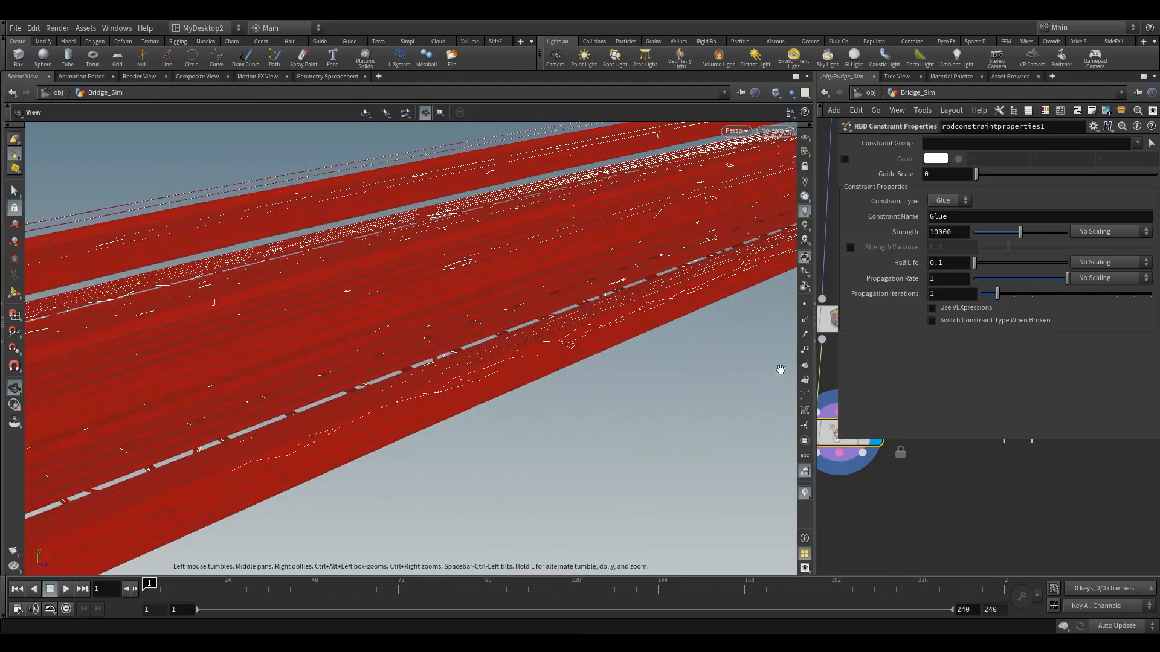
click(816, 327)
click(949, 201)
click(942, 214)
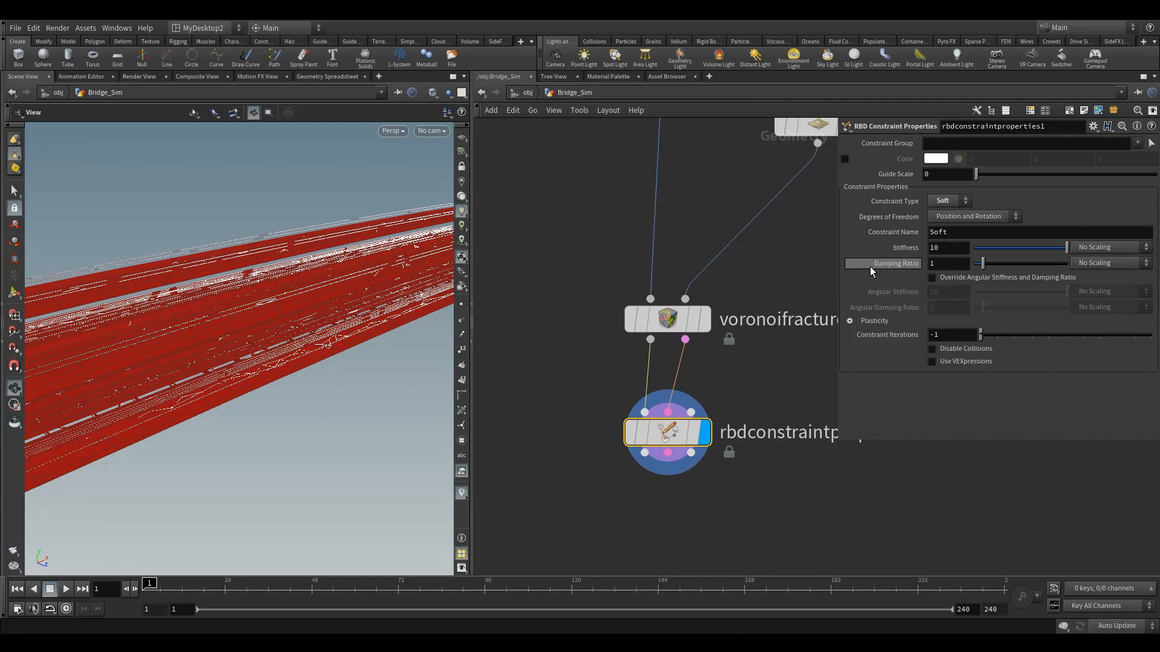
double_click(952, 247)
text(5)
key(Return)
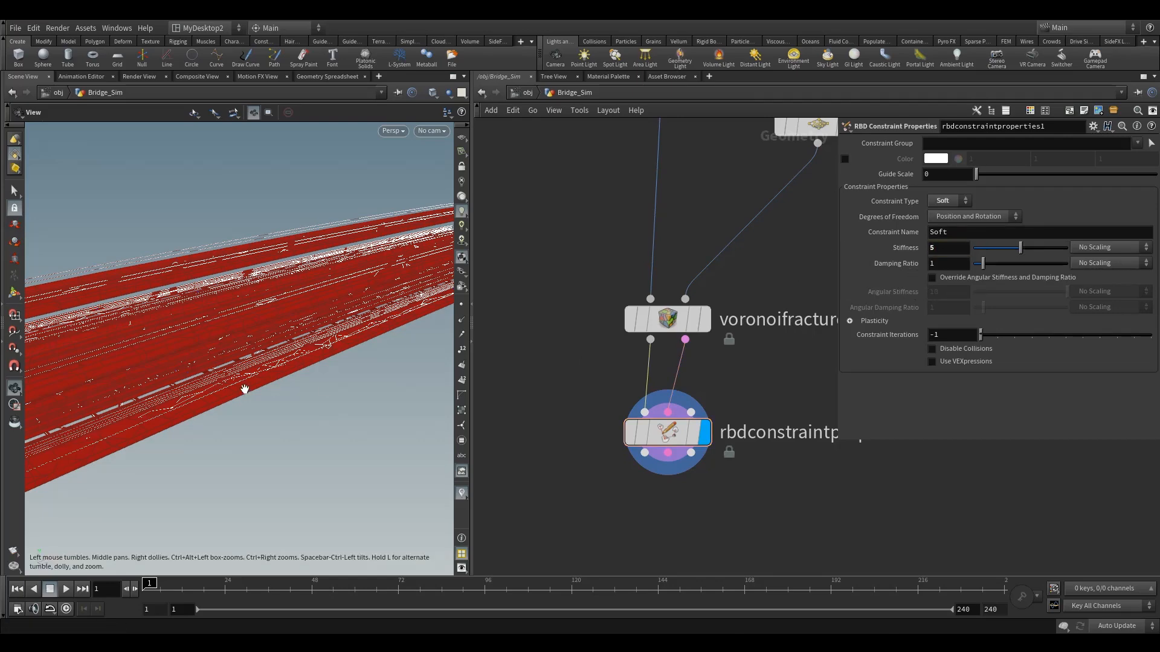
Step: Display voronoifracture4's geometry to examine the fractured pieces without the constraints
drag(294, 393, 284, 415)
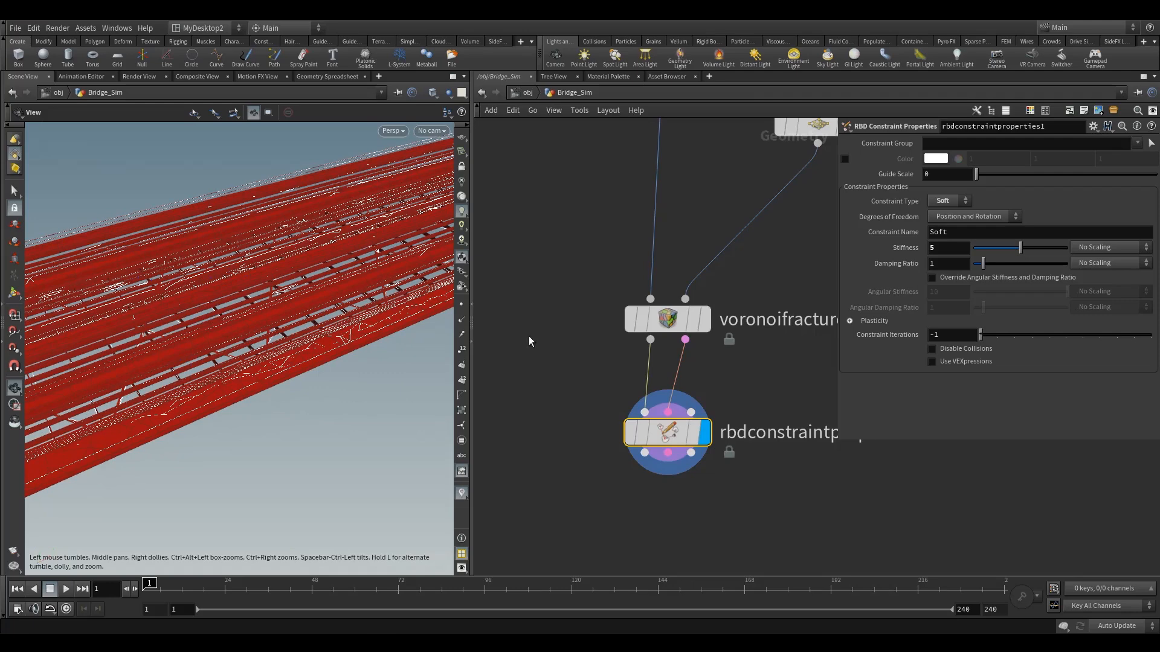
click(665, 327)
click(719, 289)
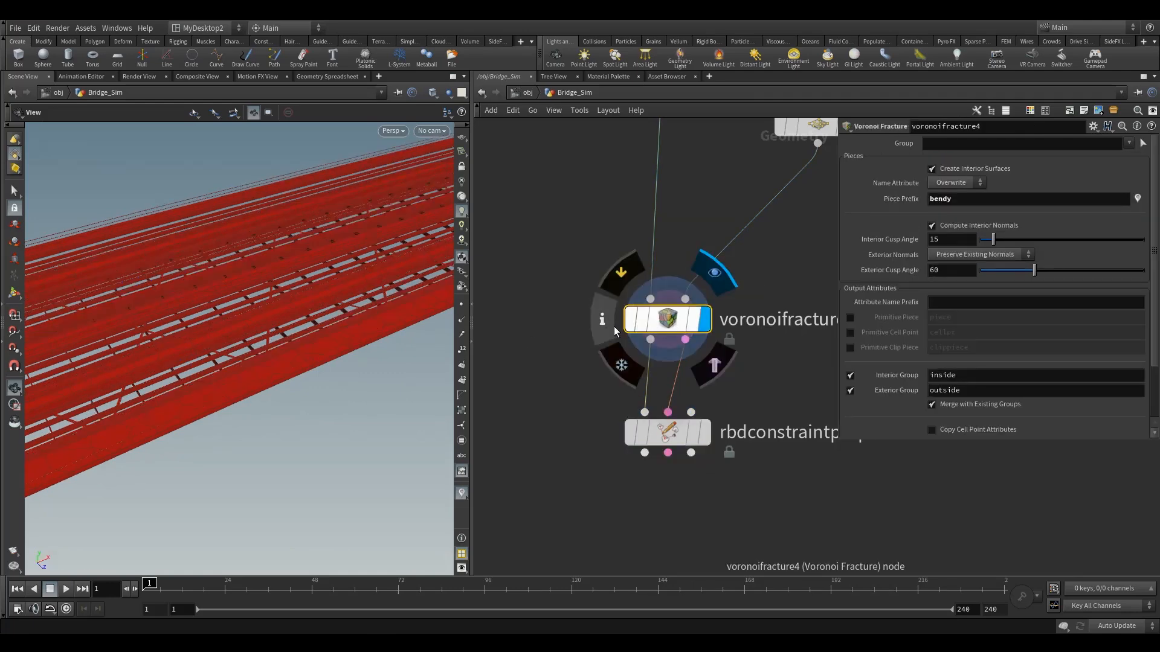
Step: Check voronoifracture4's geometry attributes and groups, and examine the fractured pieces along the bridge
click(601, 319)
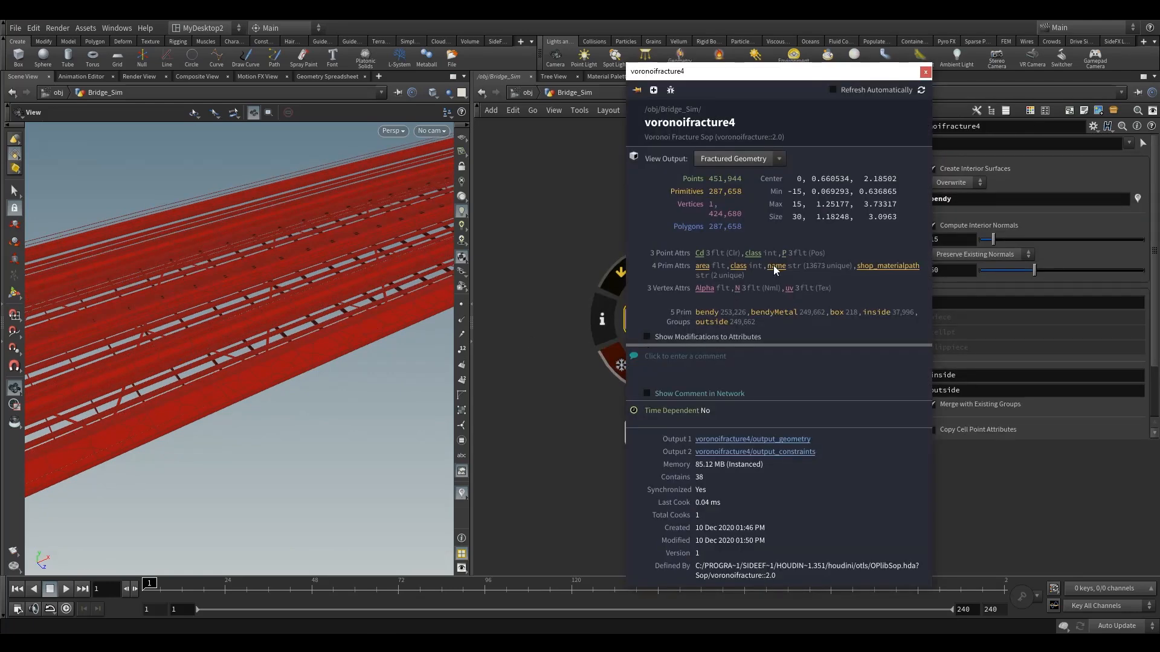
click(925, 72)
drag(331, 300, 136, 493)
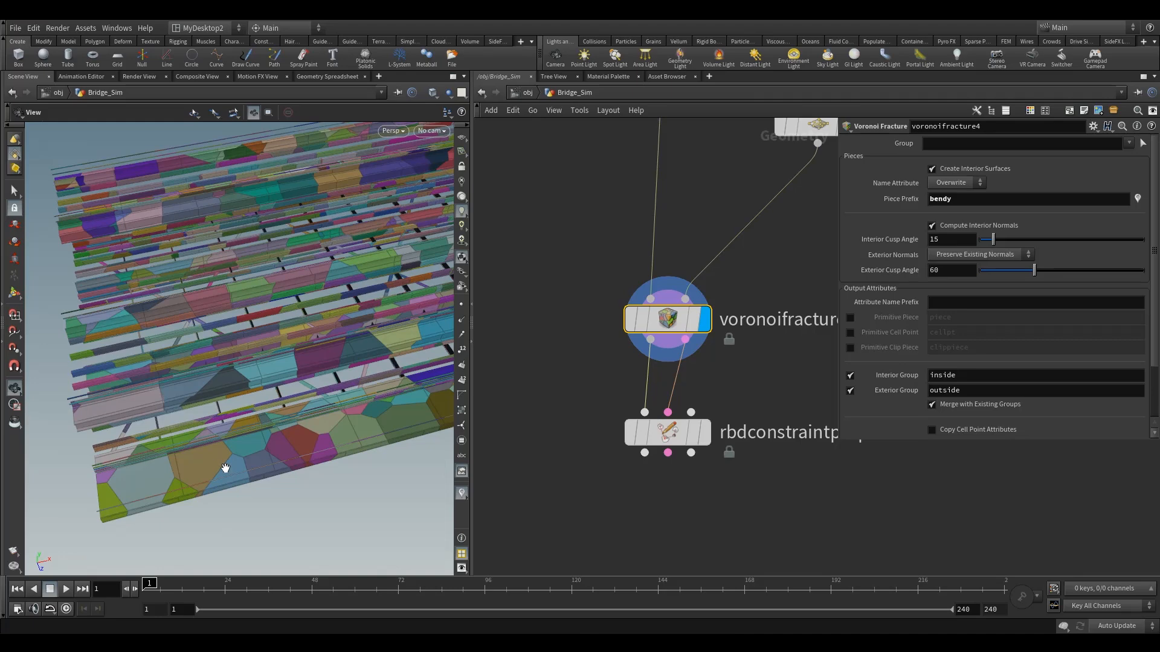
drag(263, 458, 315, 431)
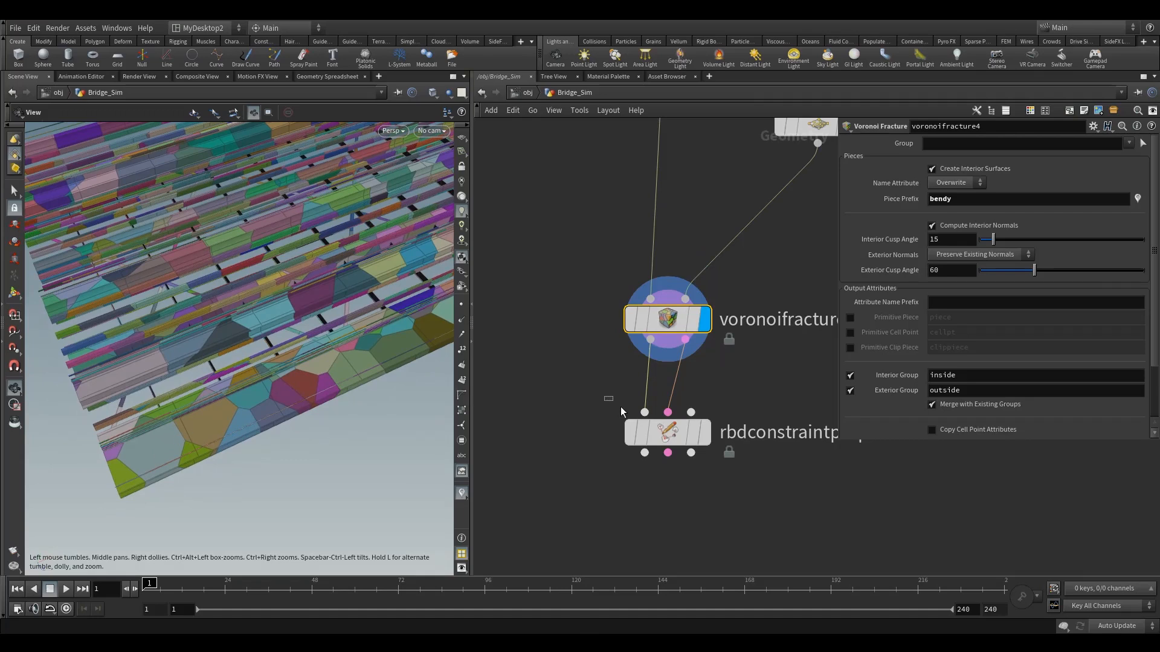
Step: Display rbdconstraintproperties1, enable overriding the angular stiffness and damping ratio, and set the Angular Stiffness to 1
click(667, 432)
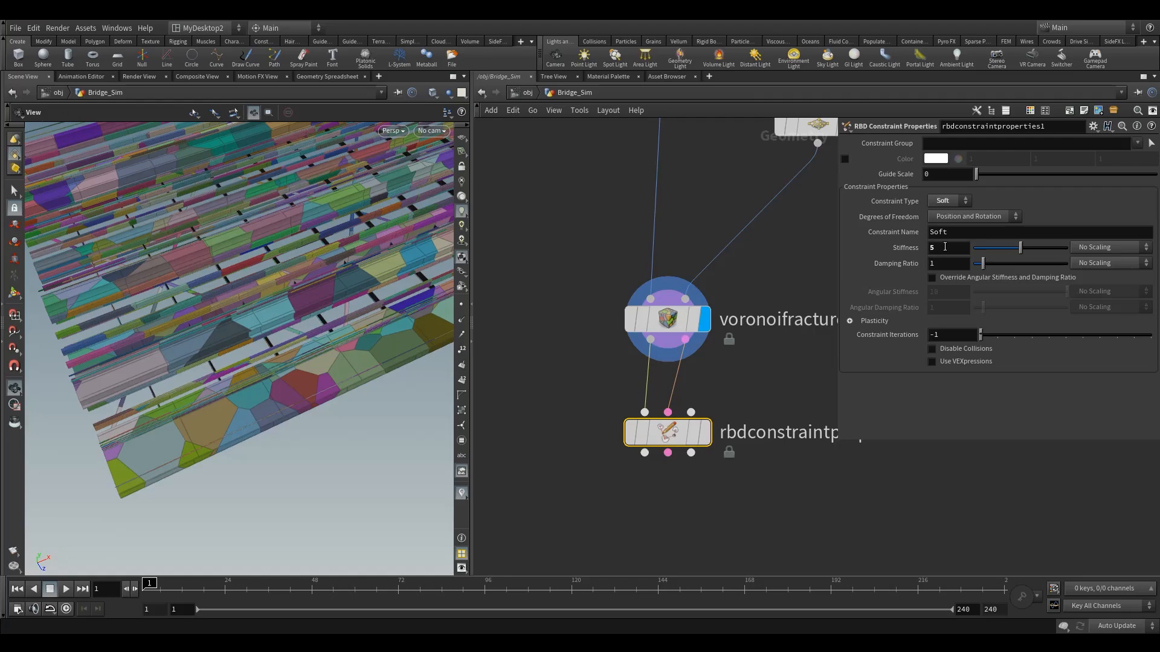
drag(160, 445, 178, 445)
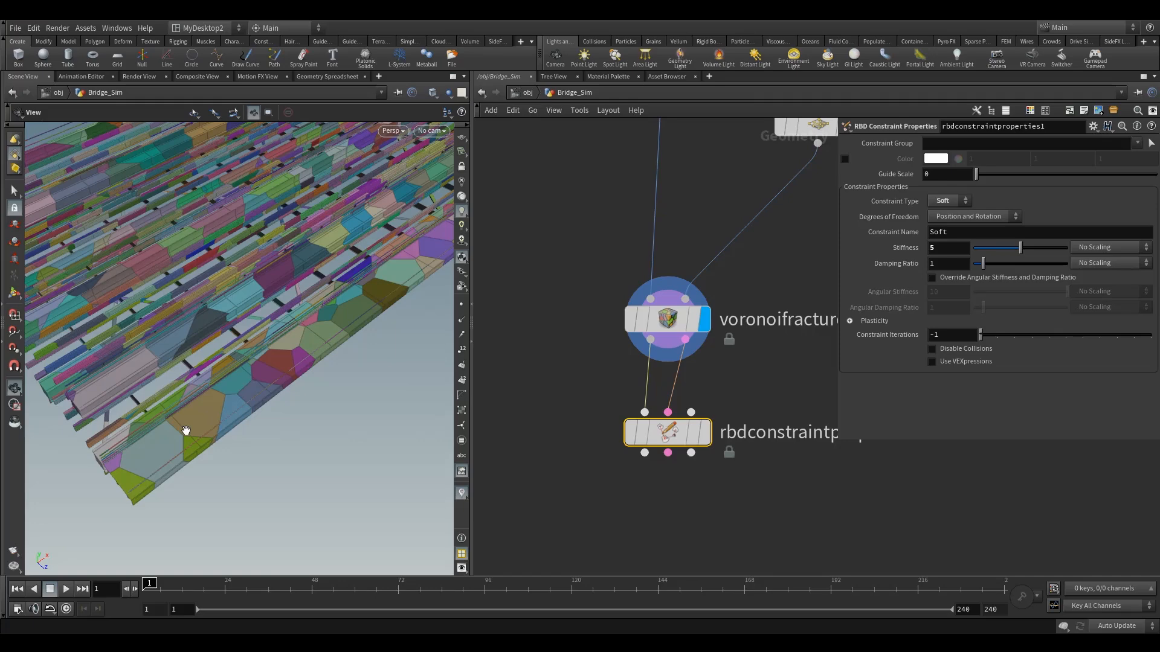
mouse_move(186, 431)
mouse_down()
mouse_move(194, 440)
mouse_move(194, 429)
mouse_up()
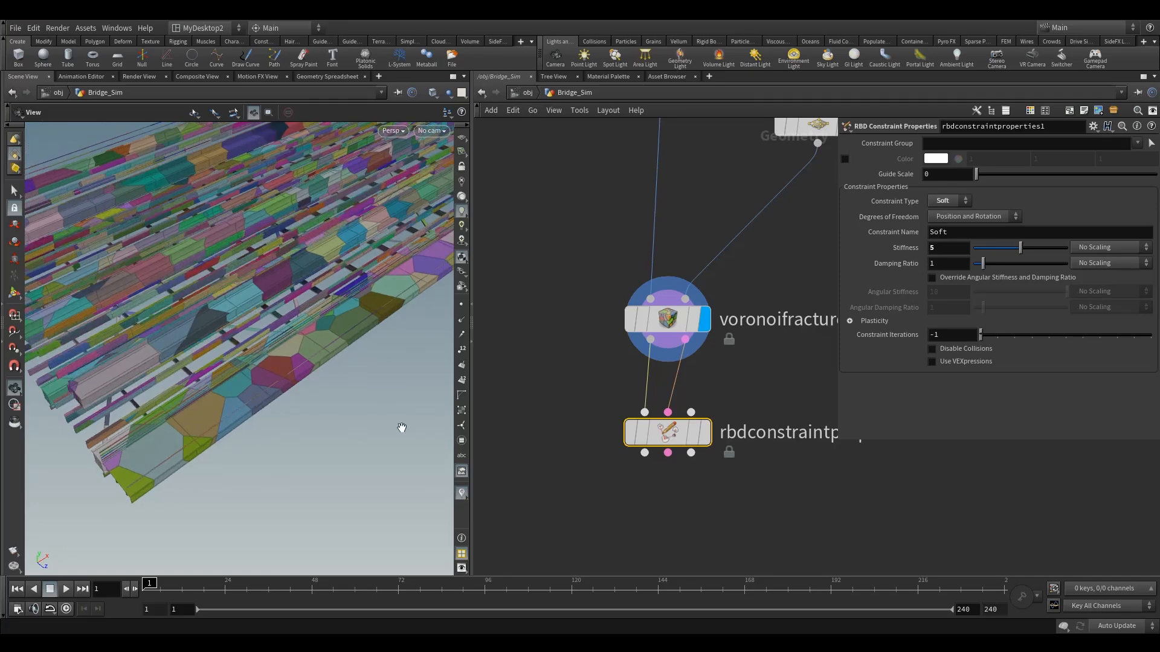
drag(943, 248, 863, 257)
click(704, 432)
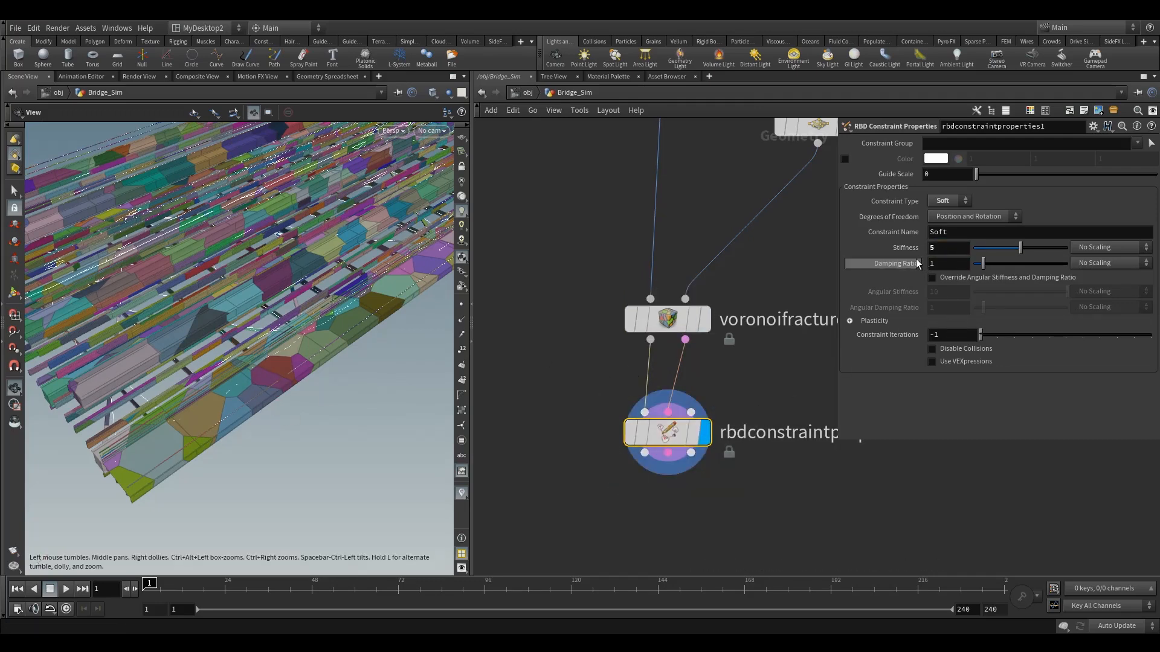
click(932, 278)
key(Return)
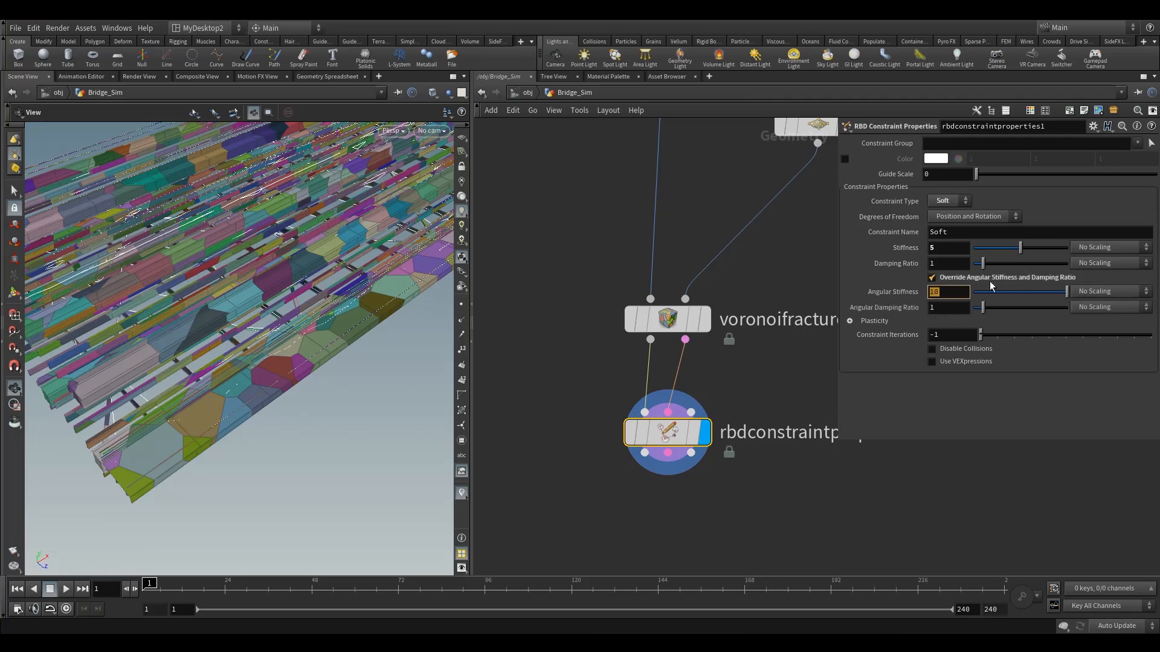
text(1)
key(Return)
drag(158, 435, 131, 453)
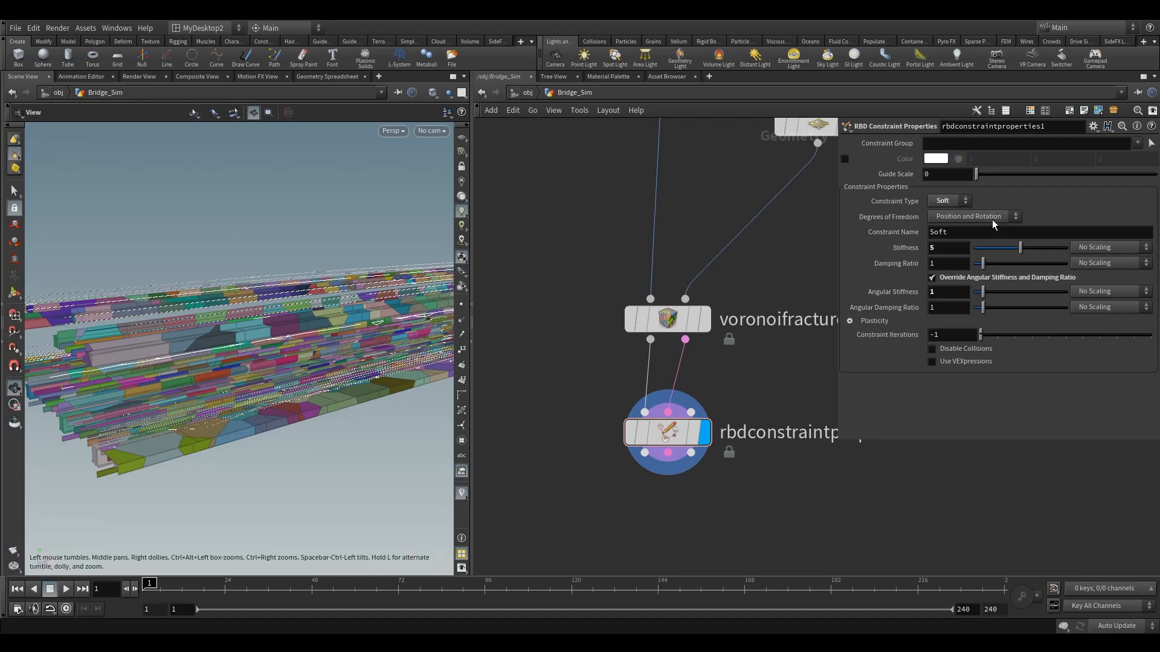
Step: Enable Plasticity and Angular Plasticity on the soft constraints, with an Angular Threshold of 1
drag(253, 444, 261, 454)
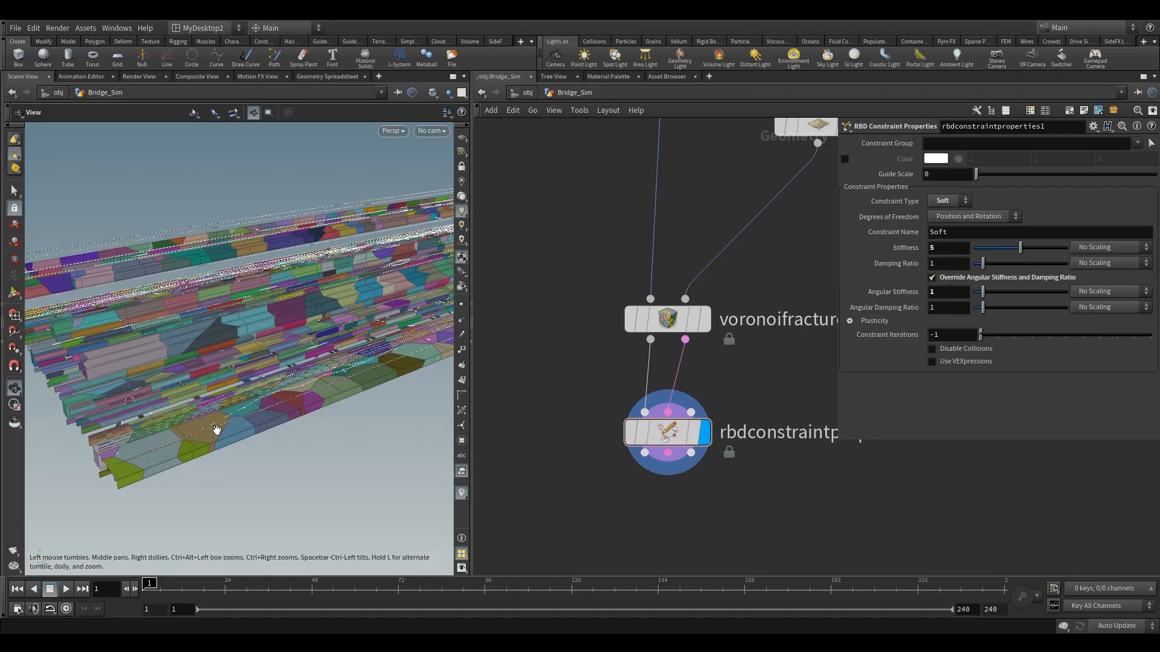
drag(221, 424, 202, 442)
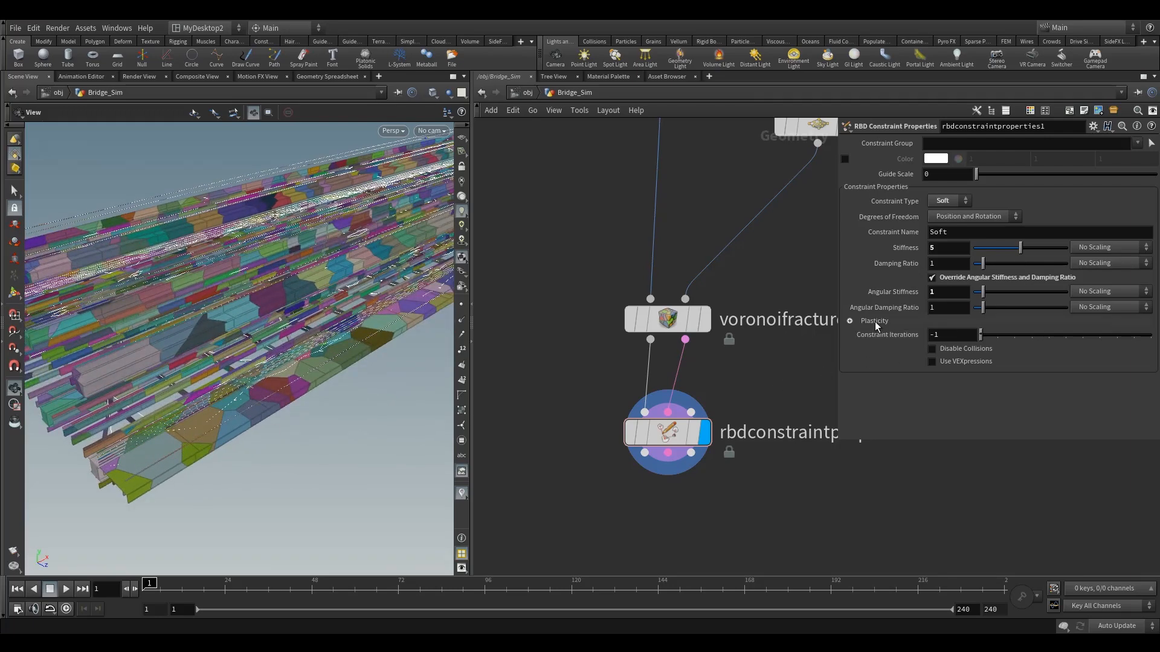
click(850, 322)
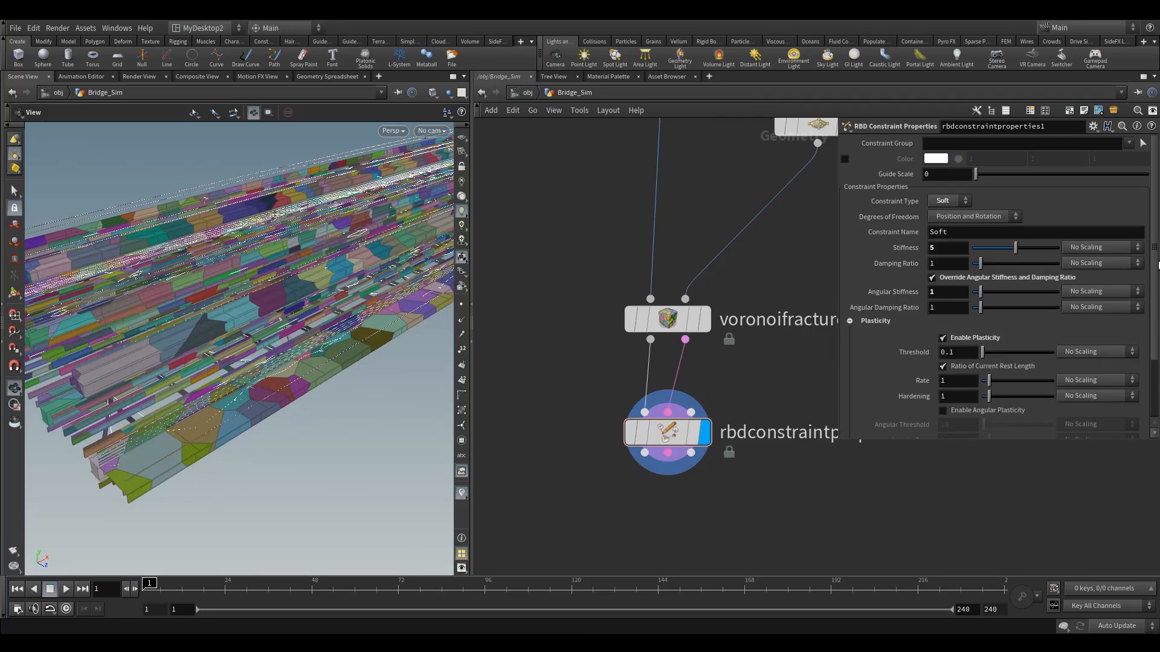
scroll(1157, 266, down, 3)
scroll(250, 412, up, 3)
scroll(251, 412, up, 2)
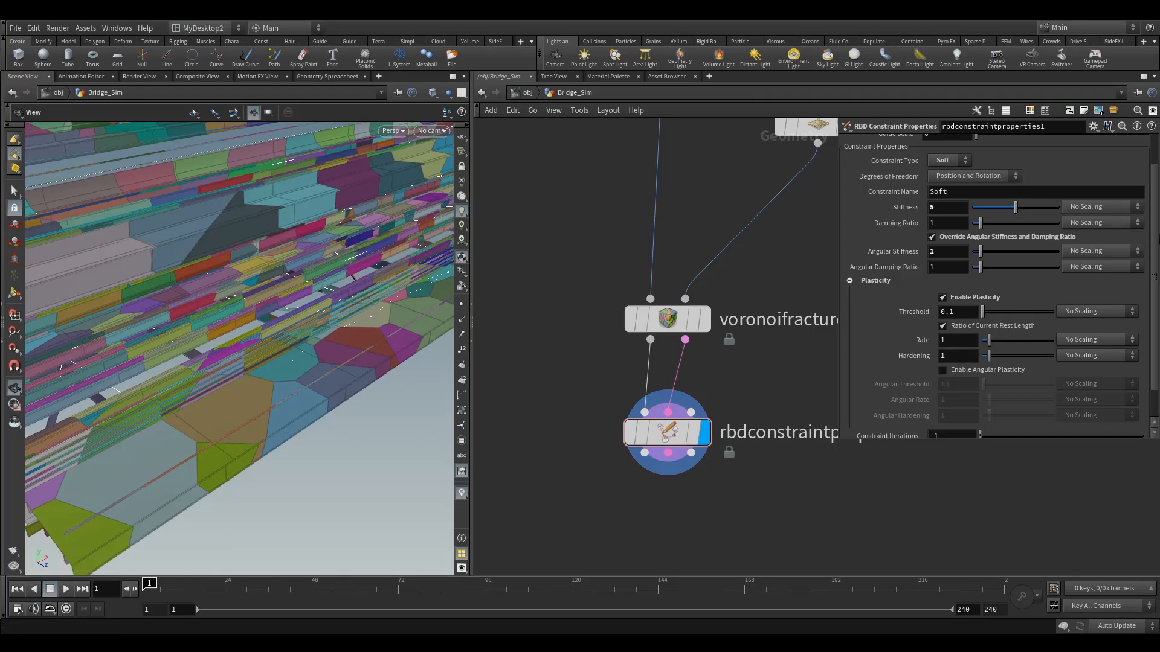
scroll(1158, 261, down, 1)
scroll(1157, 271, down, 1)
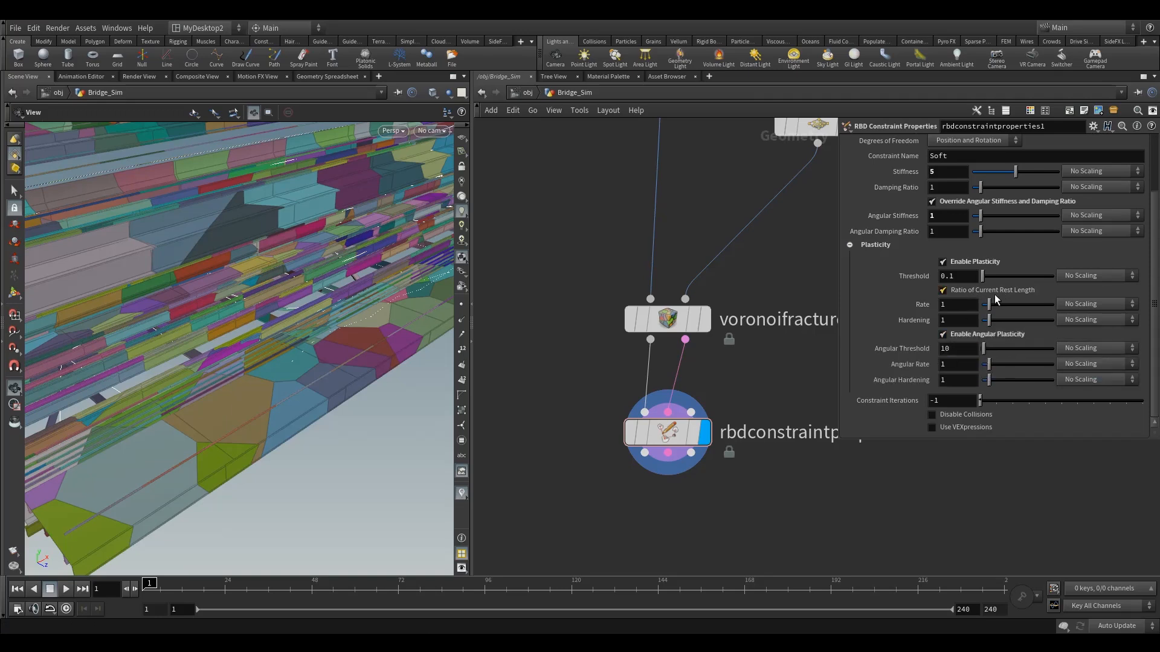
mouse_move(997, 299)
drag(953, 348, 845, 350)
text(1)
key(Return)
Step: Set the plasticity Rate and Hardening to 5
drag(966, 308, 867, 336)
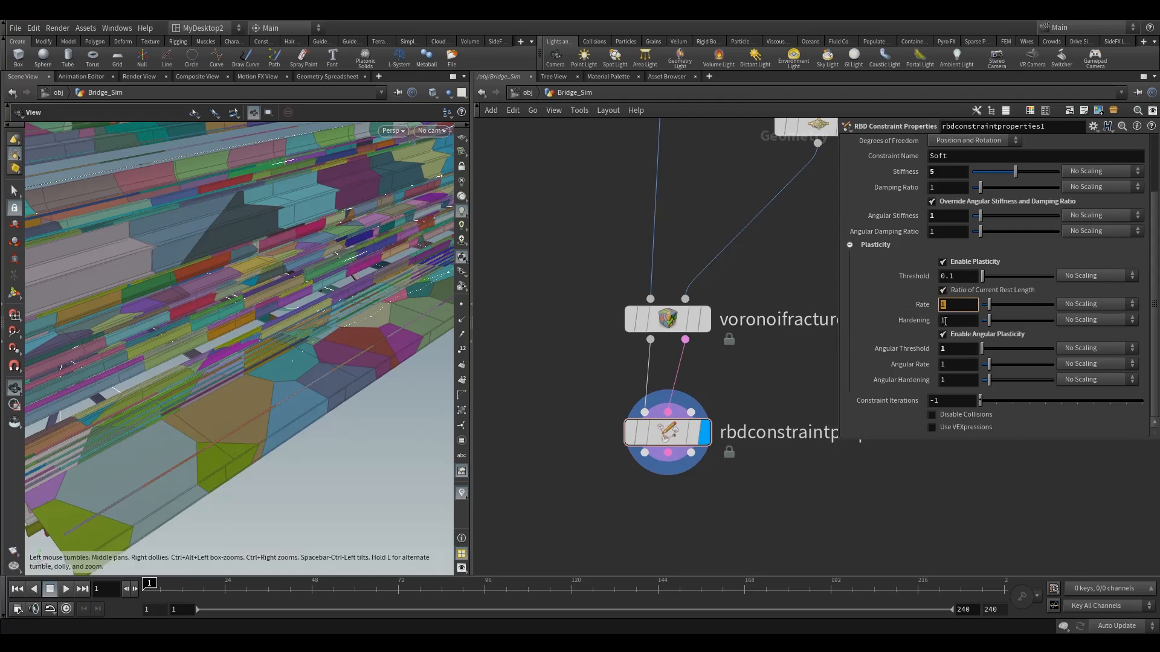
key(Tab)
text(5)
key(Return)
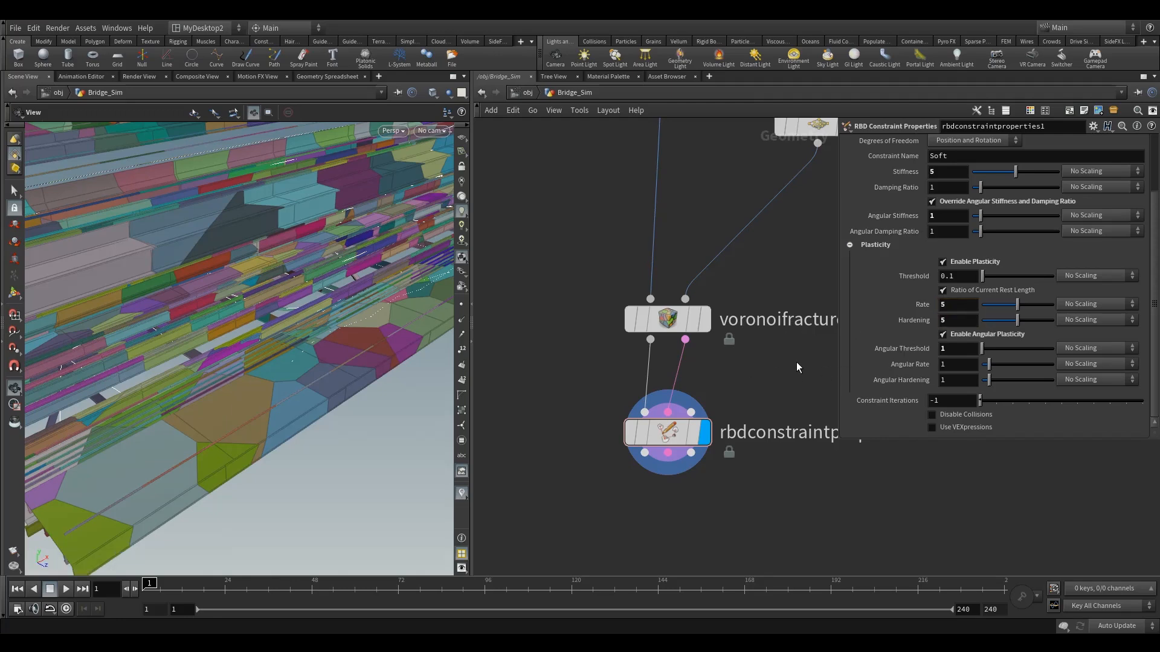
Step: Attach a Null to rbdconstraintproperties1's constraint output, display it to inspect the constraint lines, and delete the Null
drag(789, 382, 790, 385)
middle_drag(769, 380, 749, 321)
scroll(759, 342, down, 3)
middle_drag(734, 432, 732, 379)
click(676, 310)
key(Tab)
text(null)
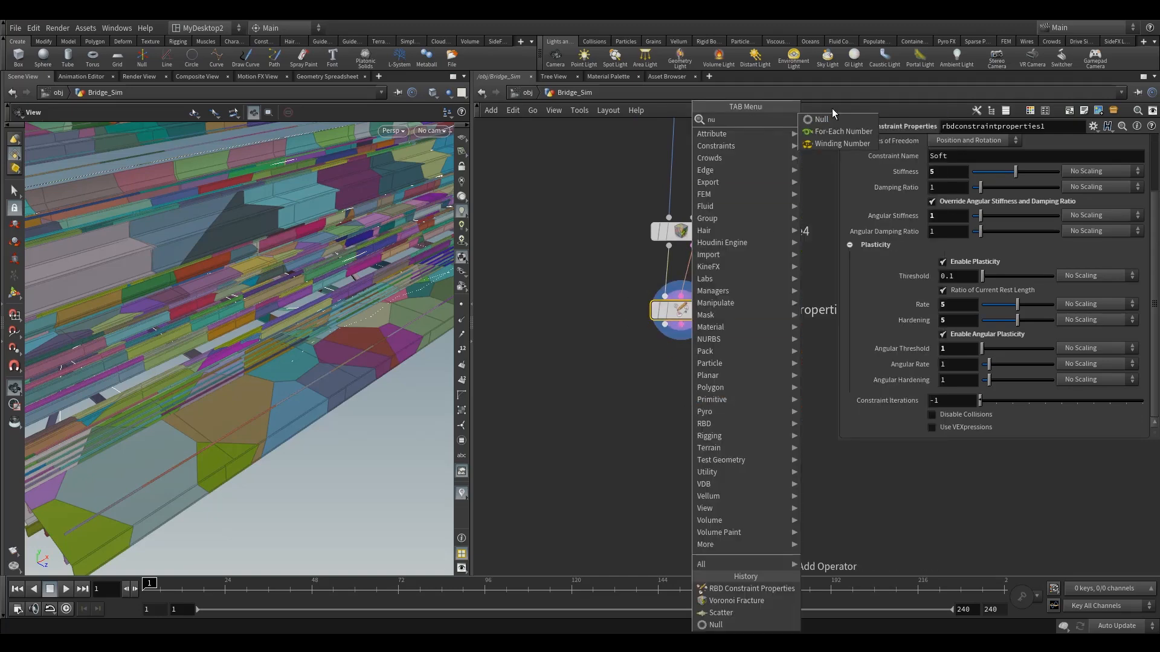
key(Return)
click(681, 411)
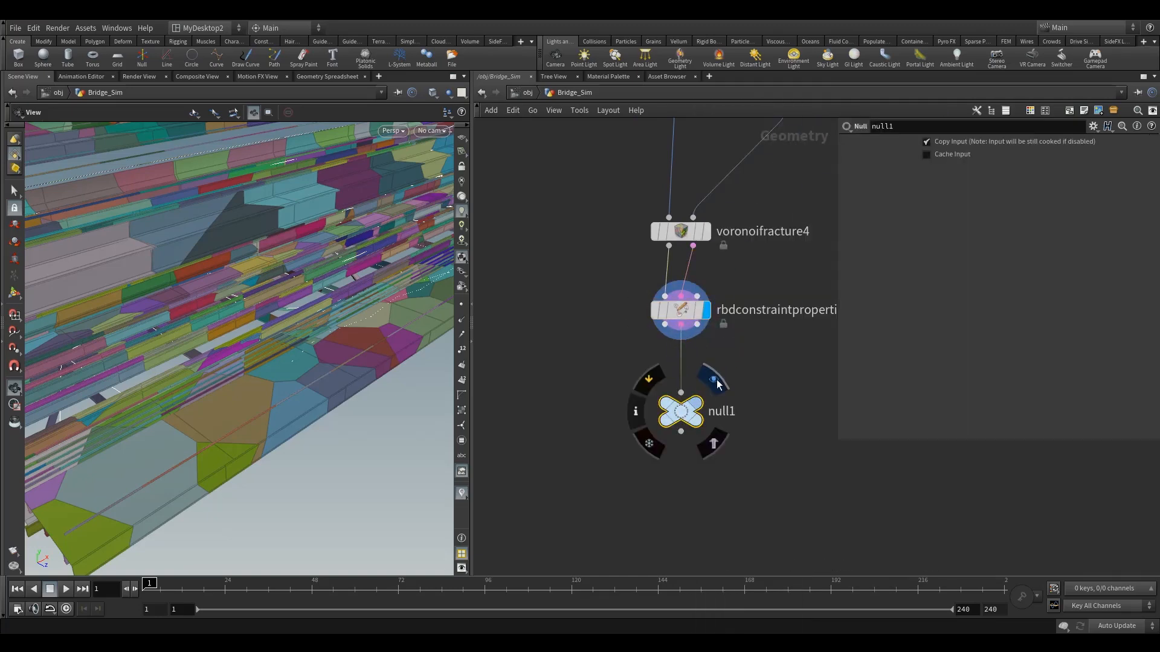
click(722, 398)
drag(260, 318, 264, 338)
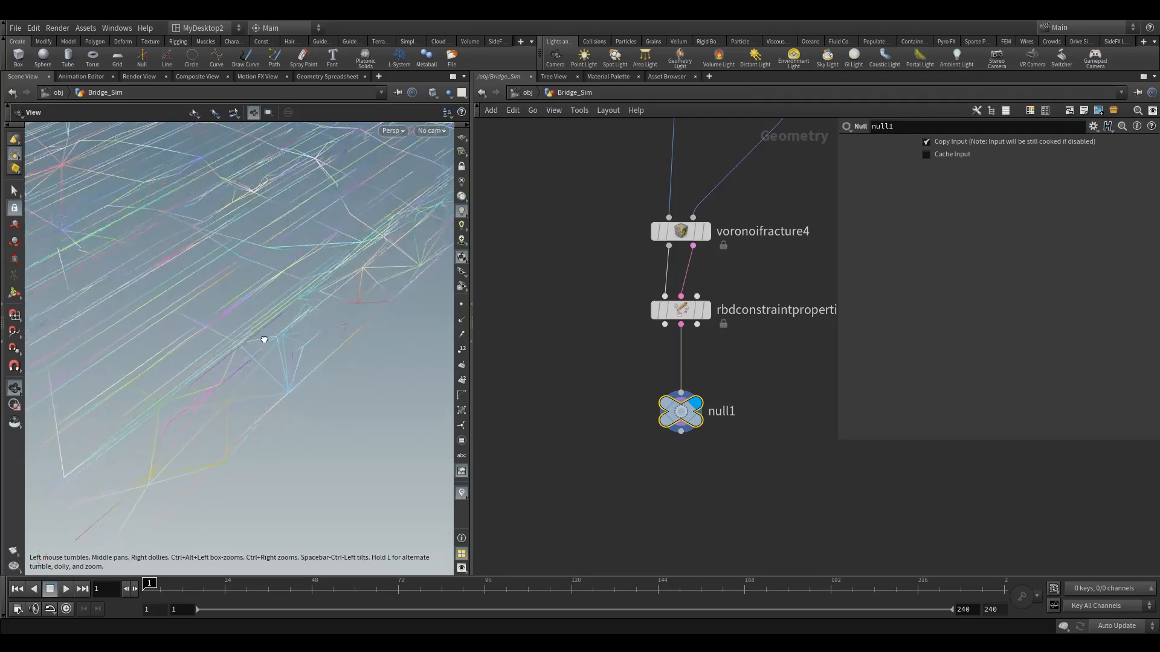
key(Delete)
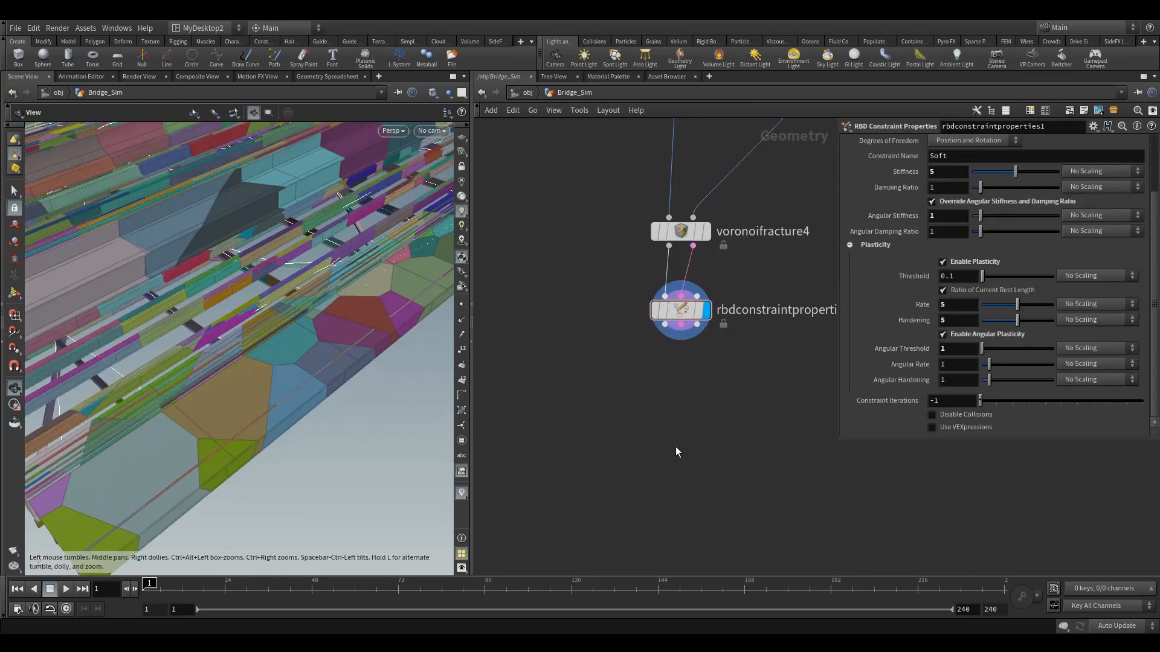
Step: Add an RBD Convert Constraints node and wire rbdconstraintproperties1's geometry, constraint and proxy outputs into its matching inputs
key(Tab)
text(rbd)
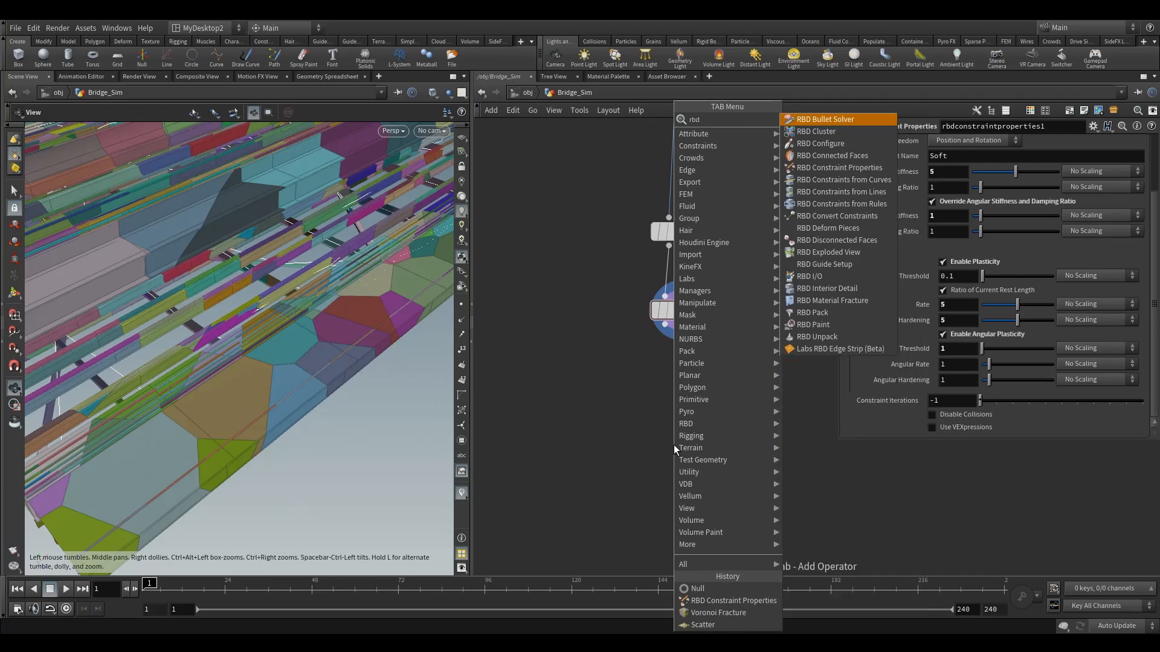
text(co)
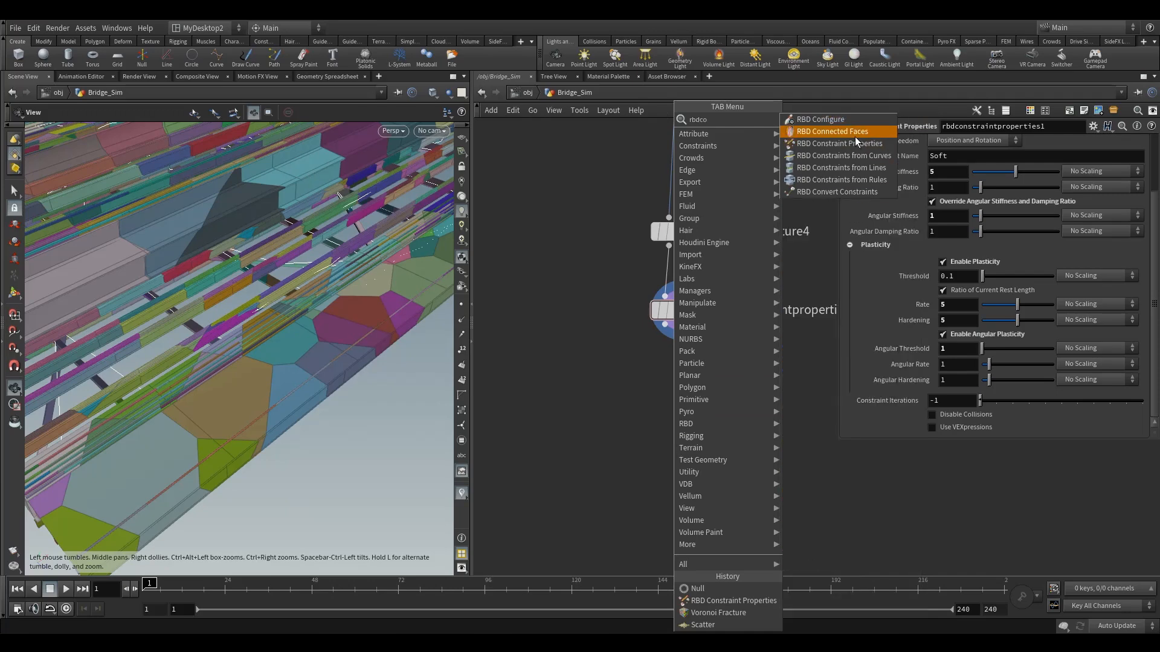
click(847, 191)
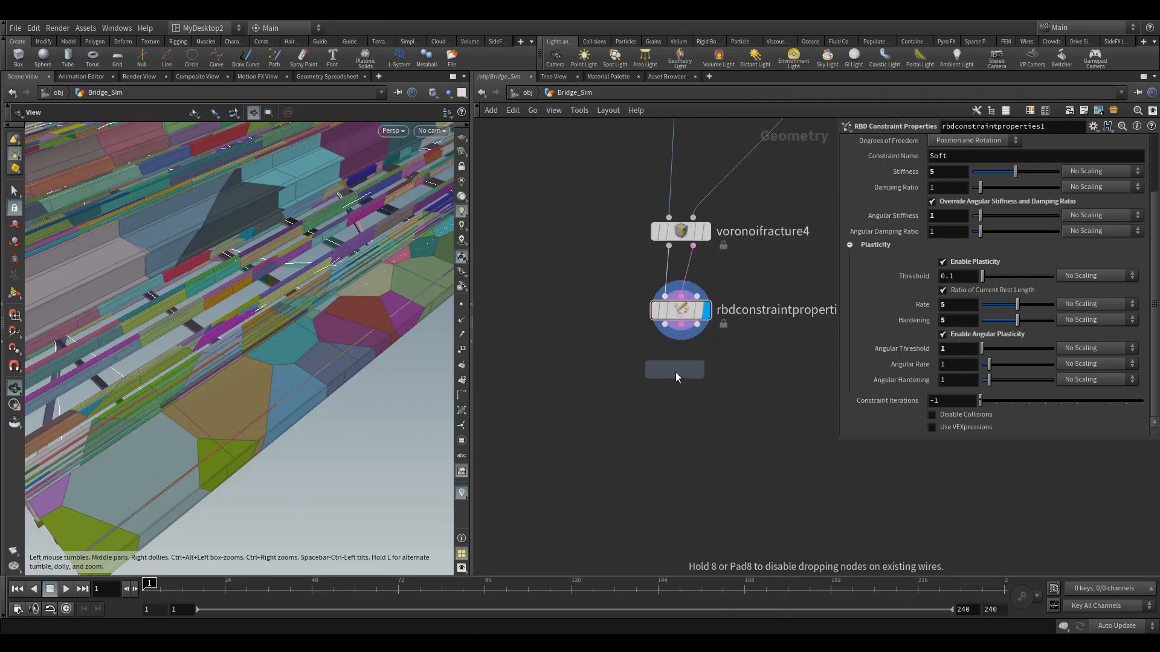
click(680, 409)
click(666, 396)
click(665, 325)
click(681, 396)
click(681, 325)
click(697, 324)
click(697, 396)
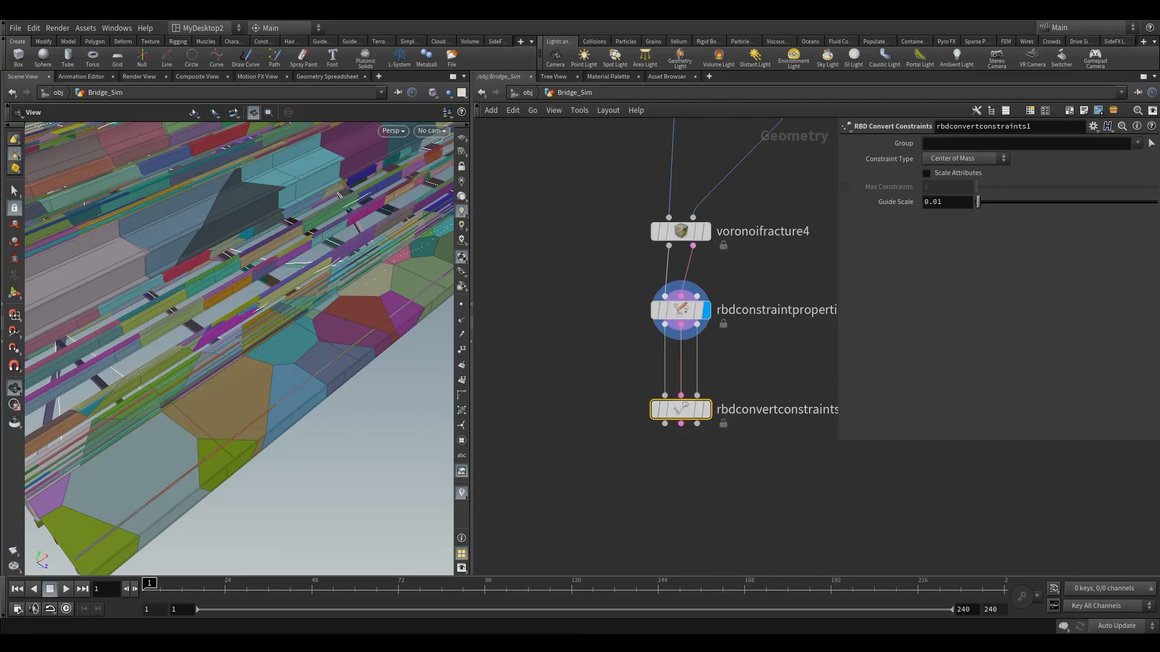
Step: Set the Constraint Type of rbdconvertconstraints1 to Surface Points and display the node
click(952, 161)
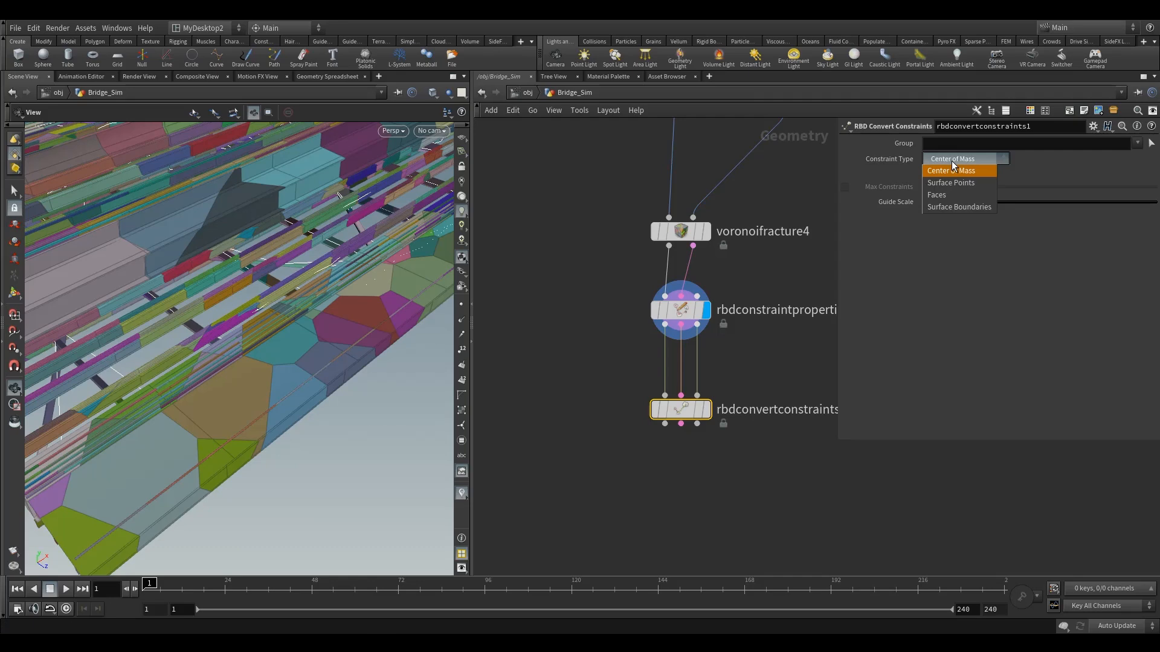
click(951, 182)
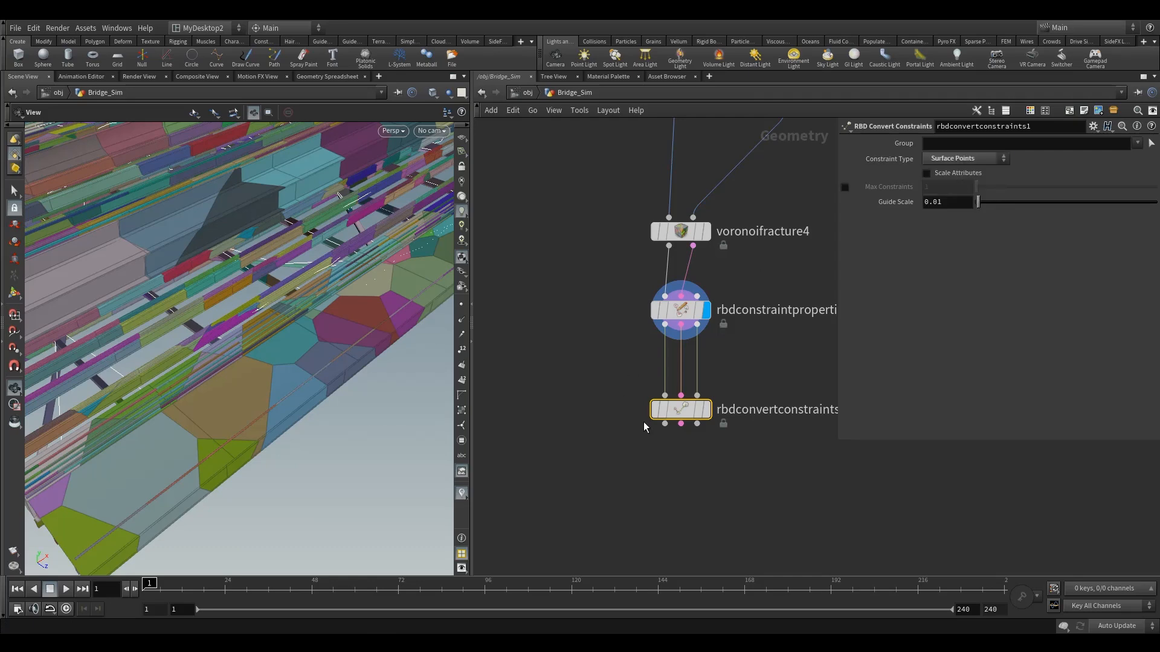
click(706, 409)
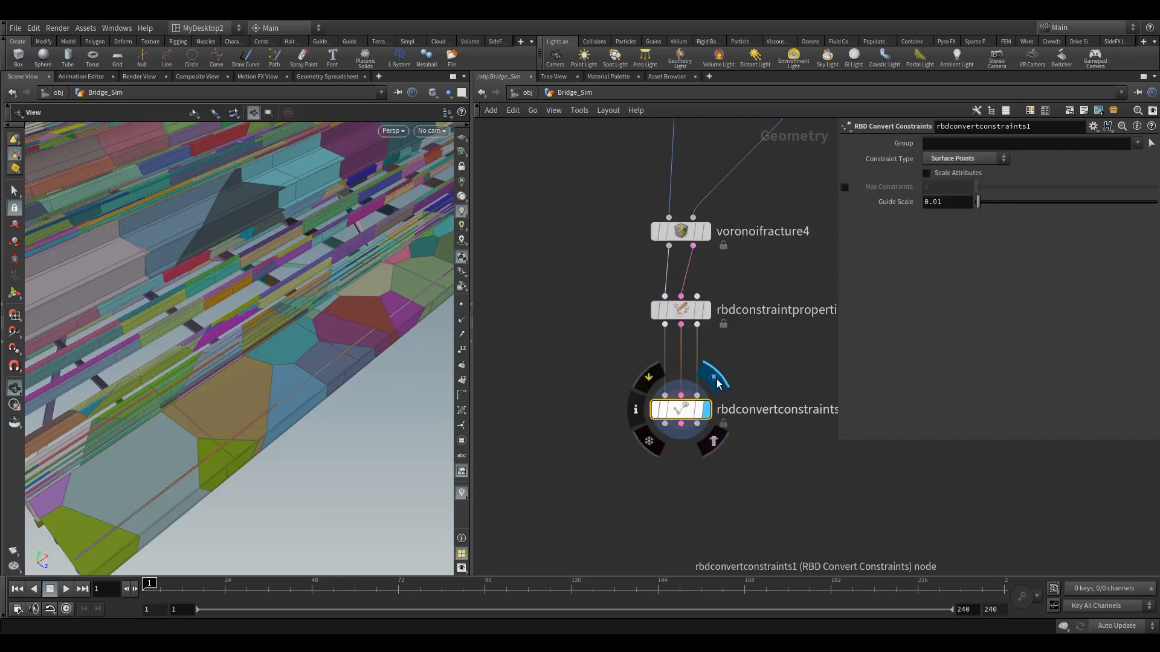
Step: Add a Null on rbdconvertconstraints1's constraint output and display it to check the converted constraints
key(Tab)
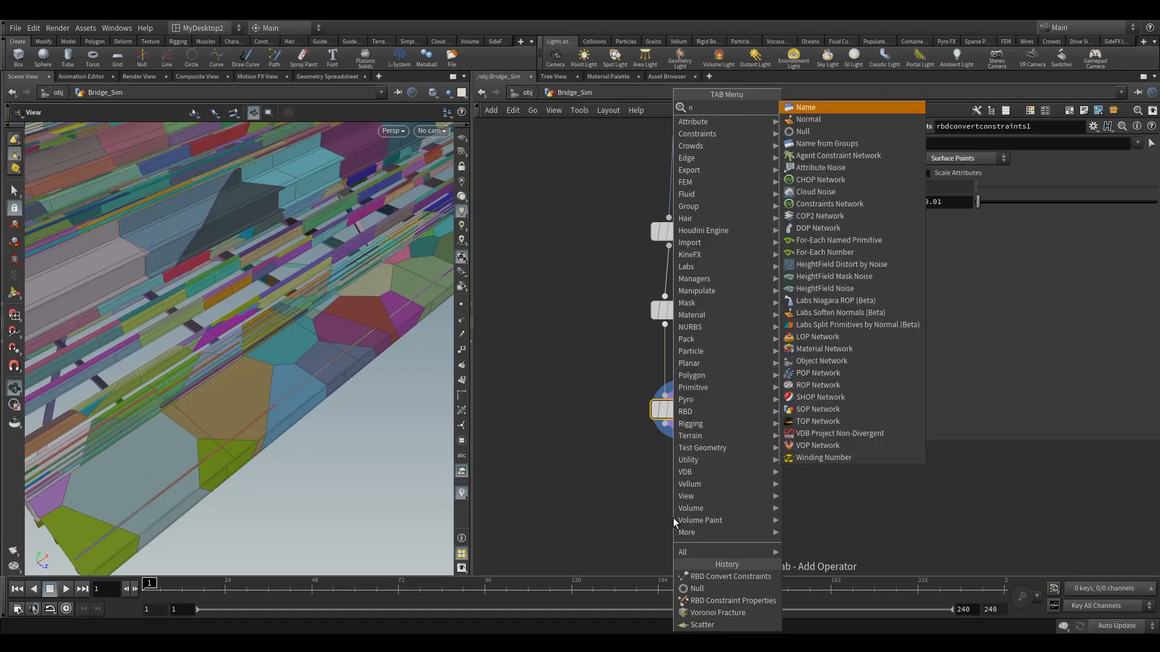
click(679, 507)
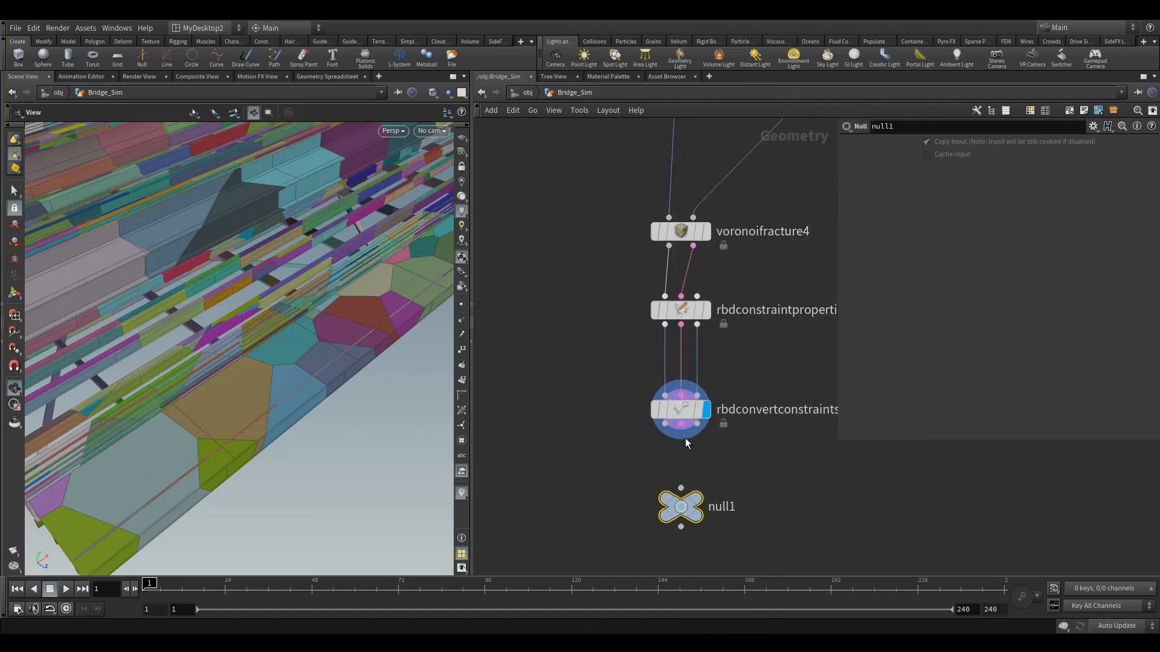
click(714, 479)
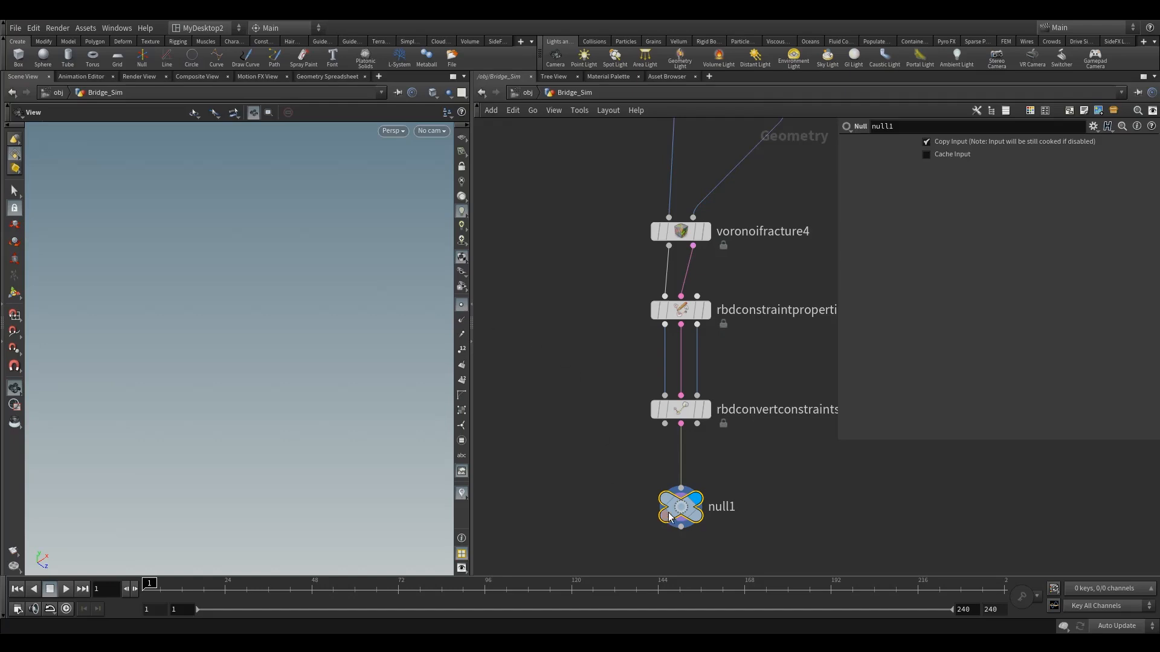
click(698, 415)
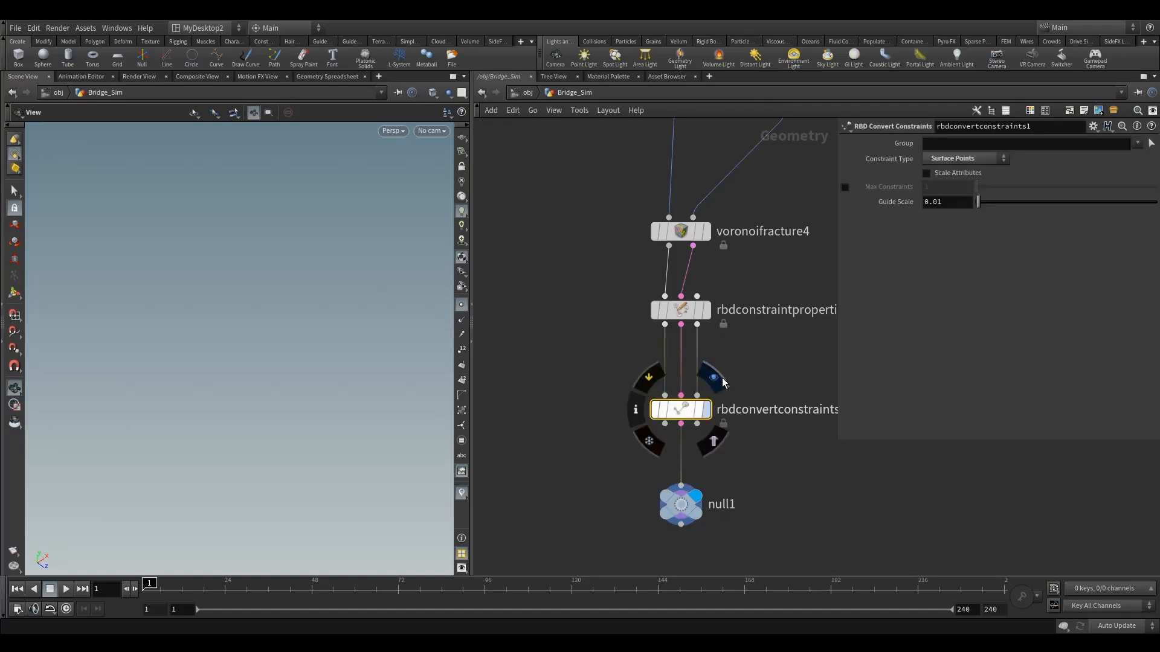
click(712, 380)
click(722, 473)
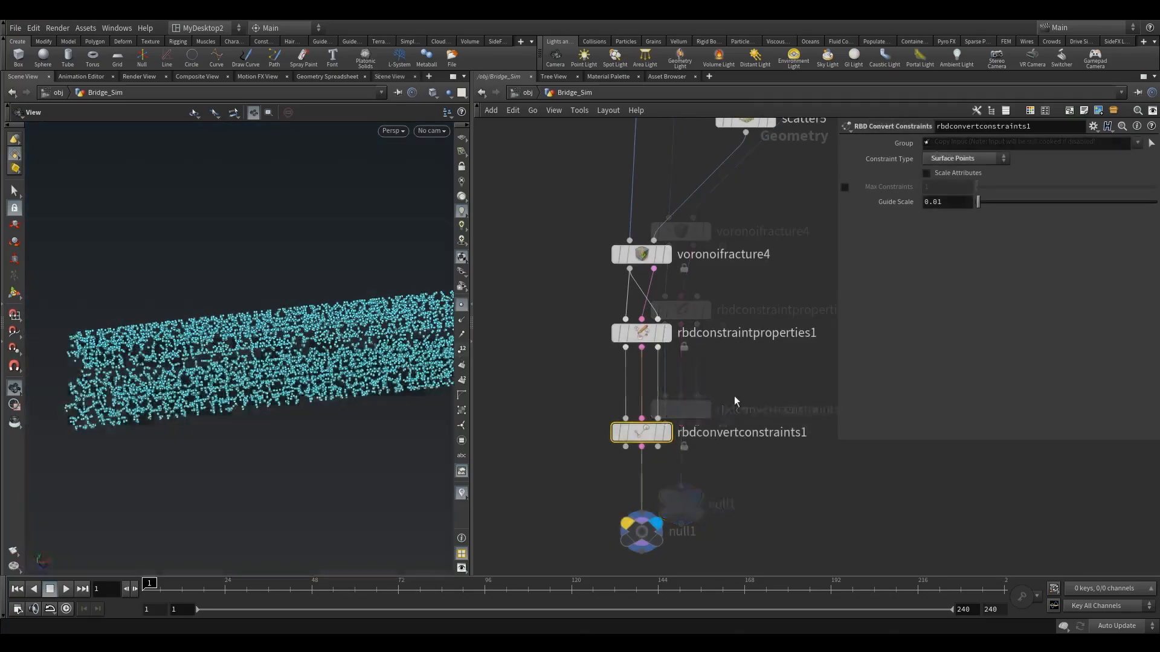
Step: Cut the wire from voronoifracture4 to rbdconstraintproperties1's Proxy Geometry input, and display voronoifracture4's pieces with their points
drag(365, 307, 223, 388)
key(y)
drag(683, 298, 639, 306)
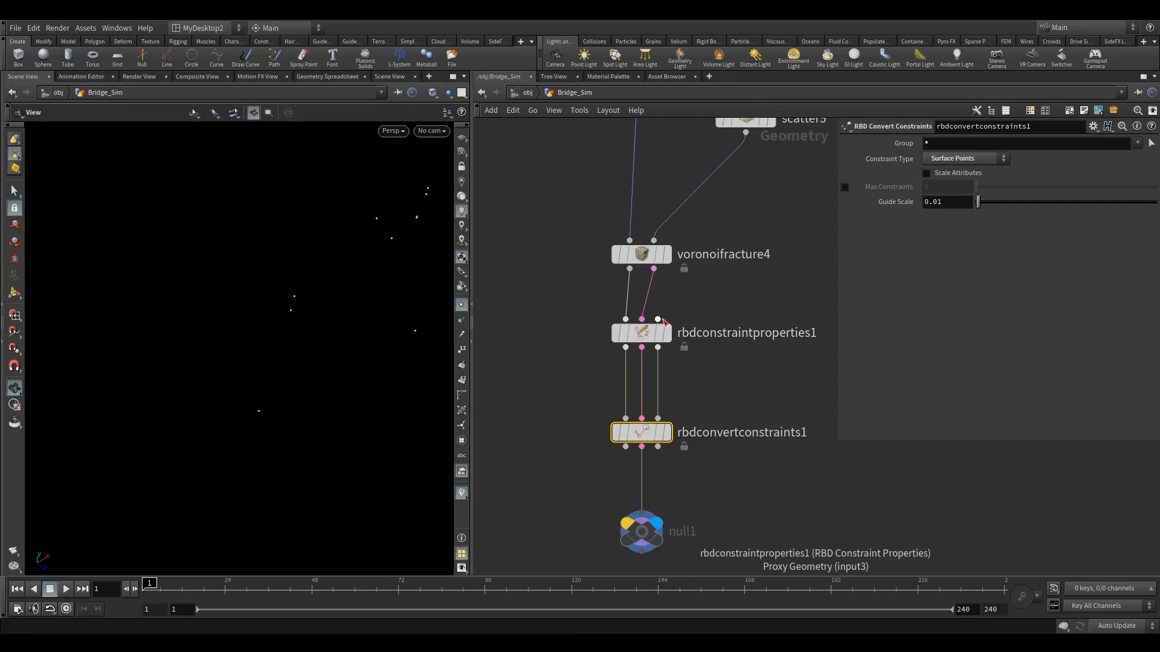
mouse_move(669, 247)
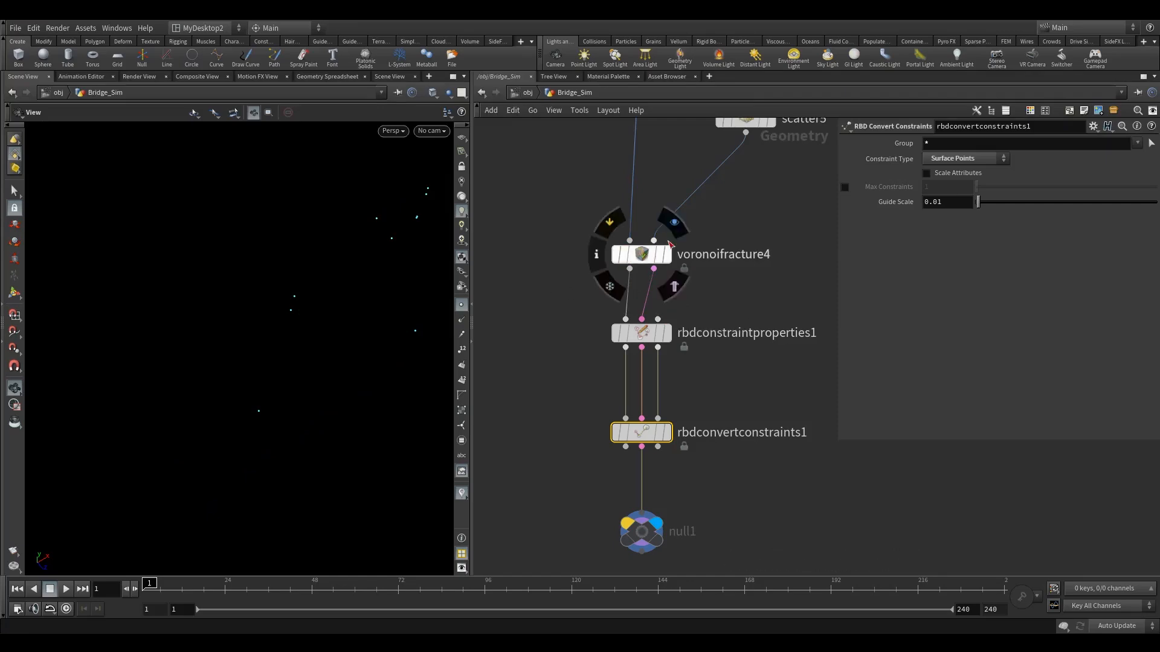
click(674, 224)
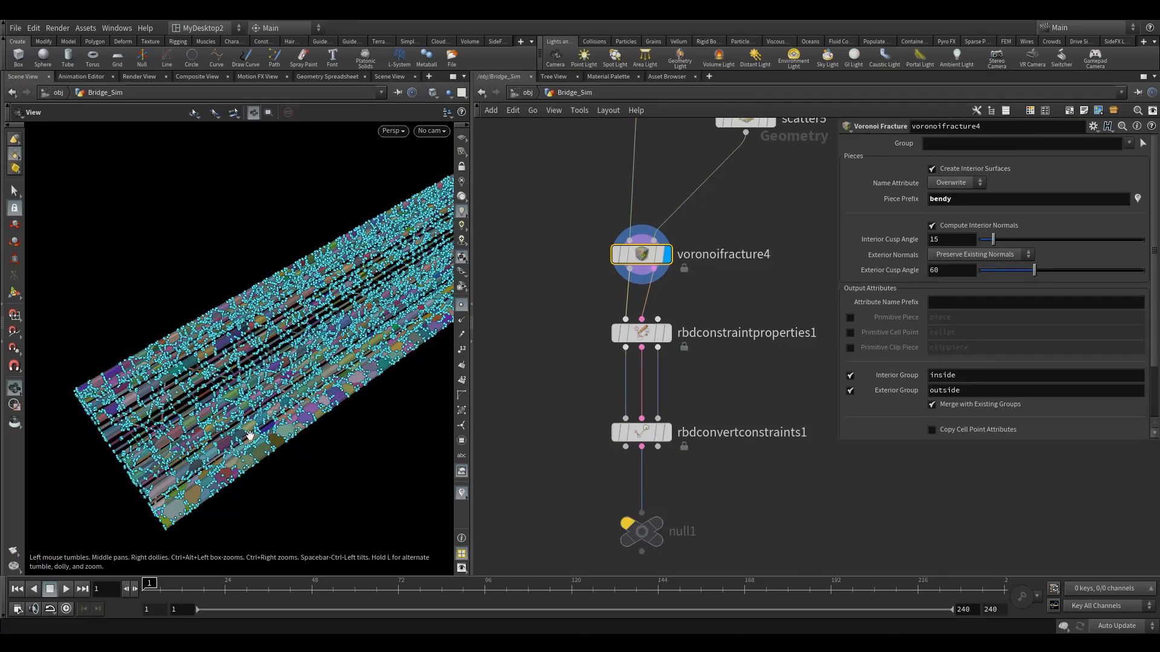
Step: Hide the viewport points and wire voronoifracture4's geometry output back into rbdconstraintproperties1's Proxy Geometry input, with the constraint node spaced slightly lower
click(462, 307)
right_drag(194, 502, 289, 437)
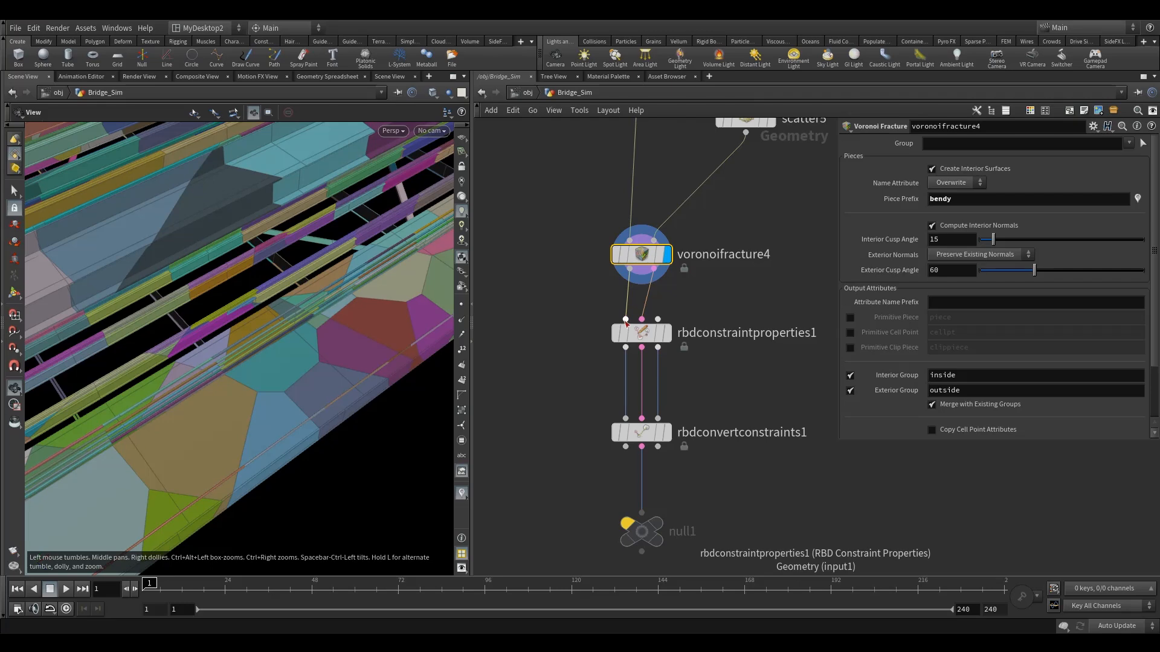
drag(630, 269, 658, 319)
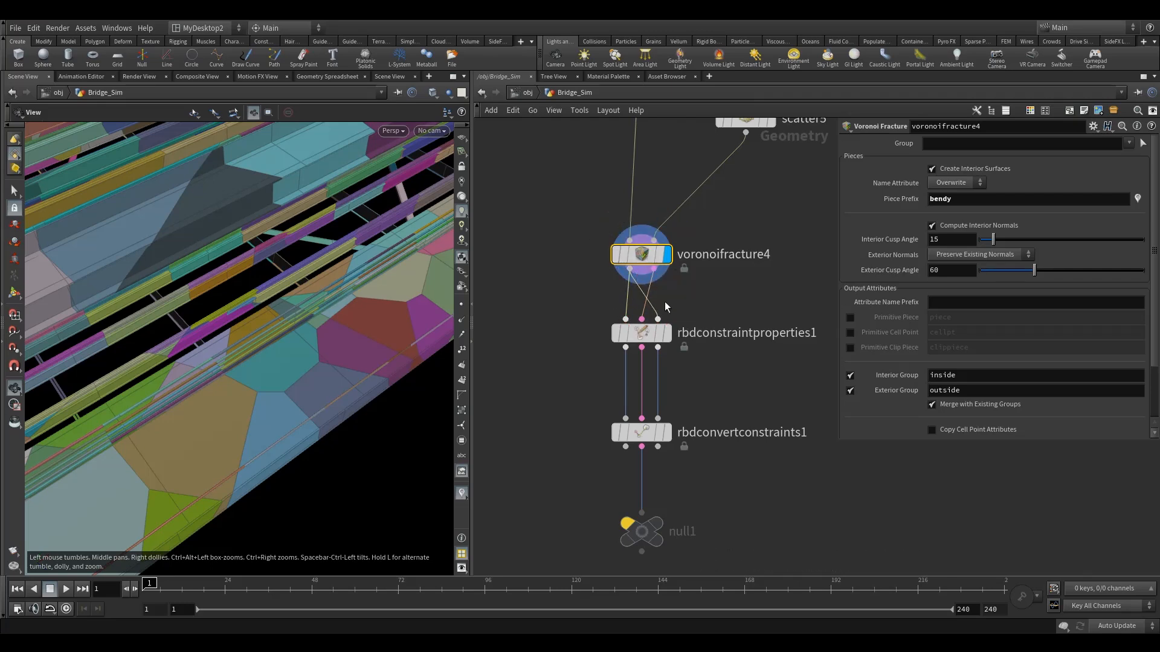
middle_drag(726, 404, 697, 289)
scroll(697, 289, down, 1)
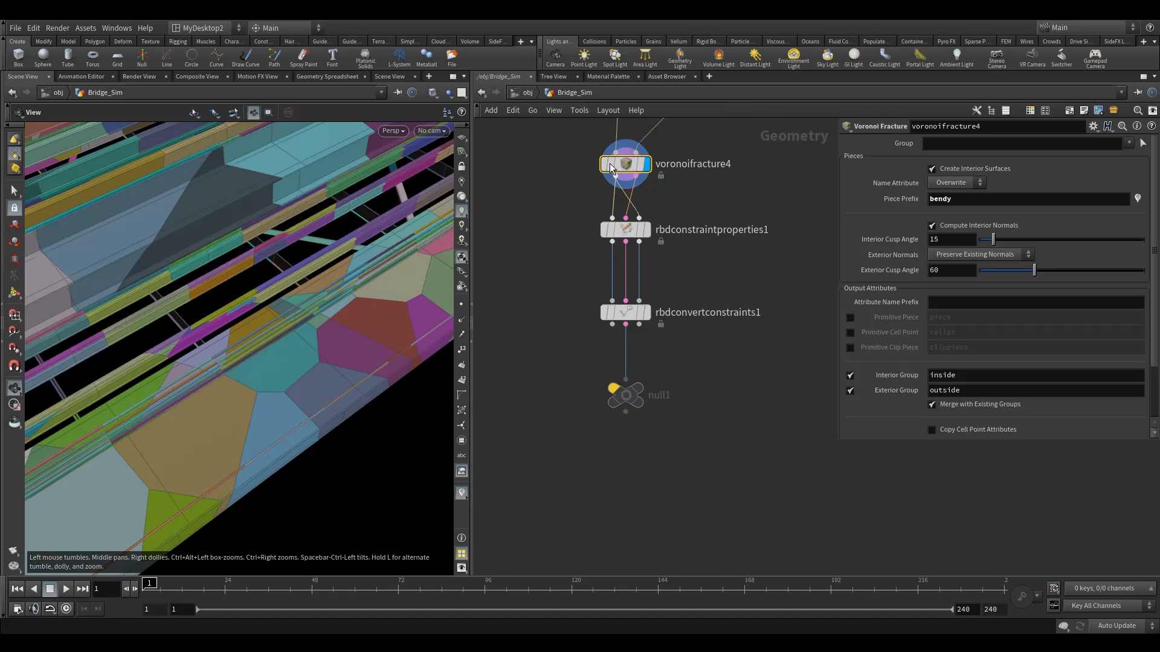
mouse_move(627, 173)
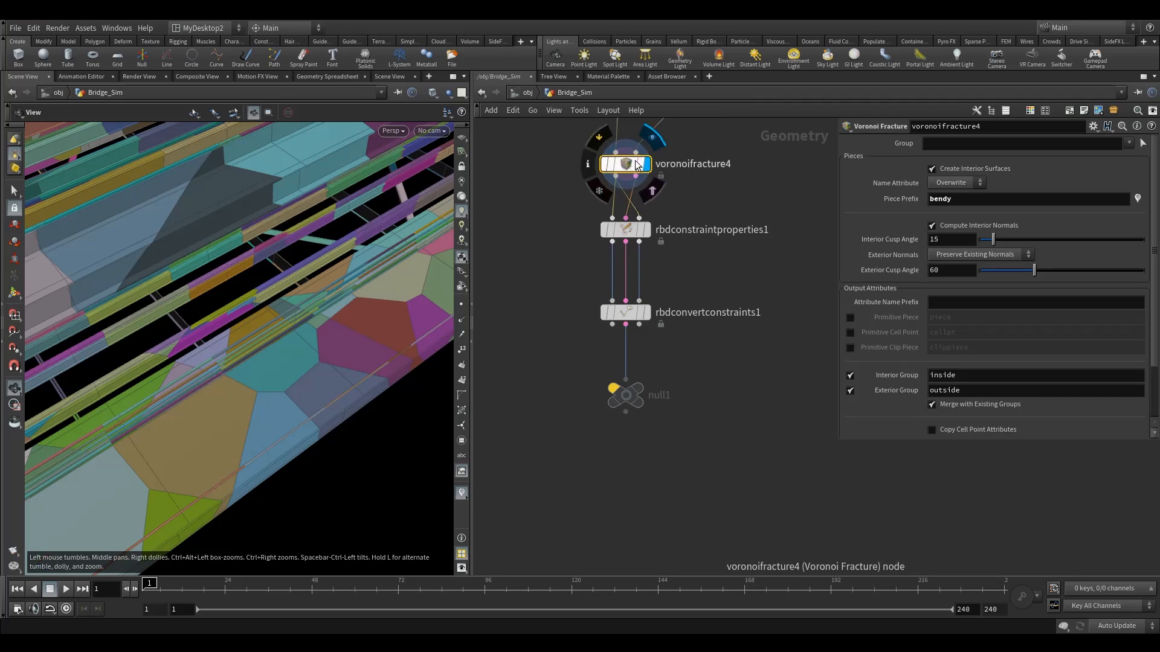
mouse_move(604, 237)
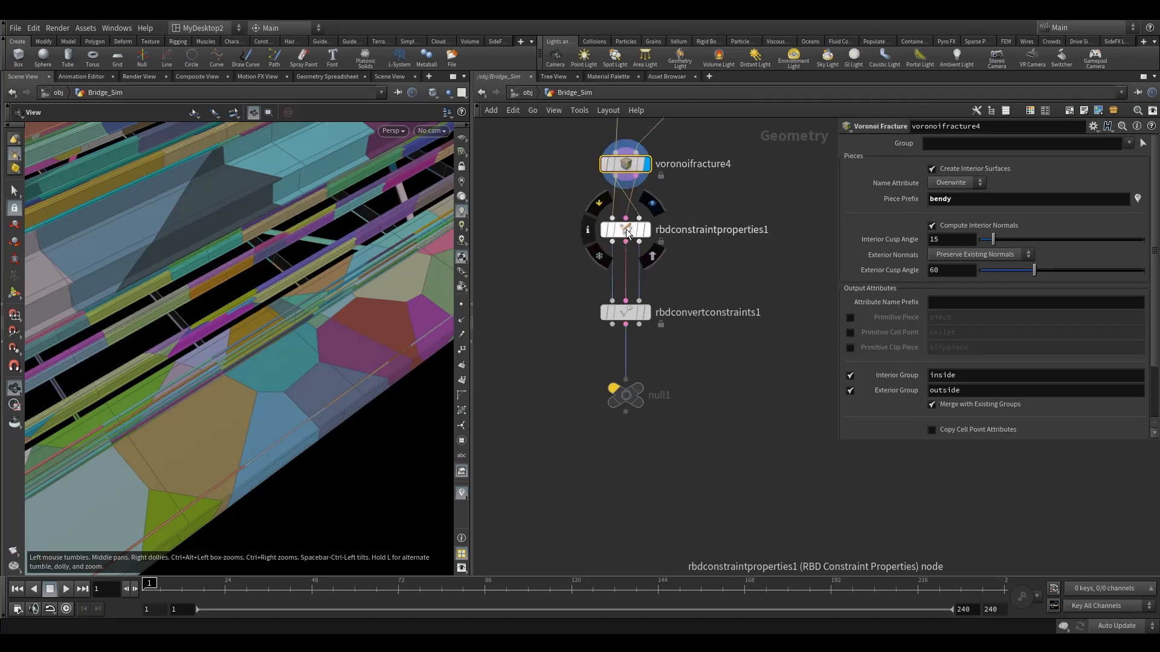
drag(626, 232, 628, 252)
mouse_move(628, 249)
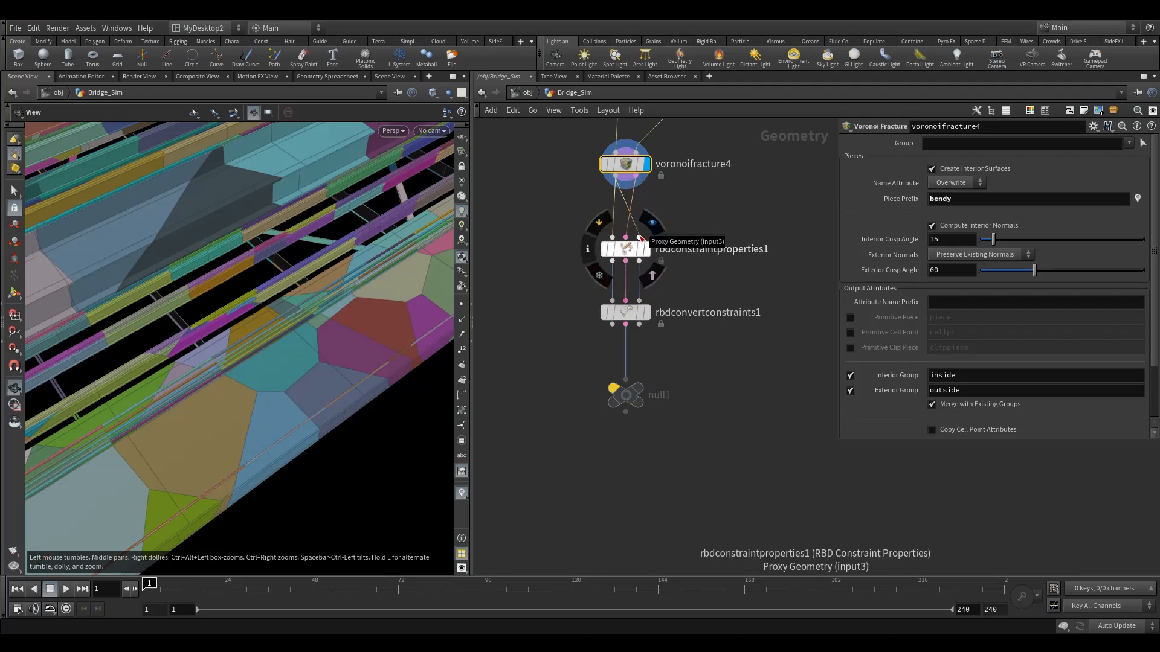
Step: Display null1 with points shown and examine the converted constraint points up close in the viewport
click(626, 313)
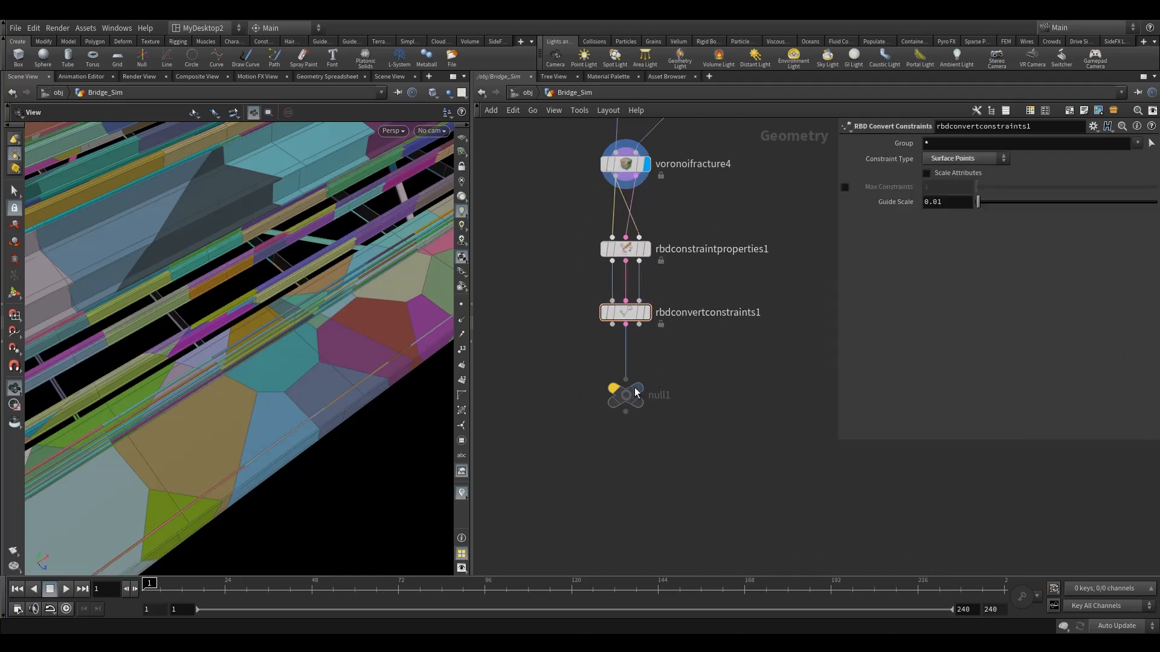
click(652, 369)
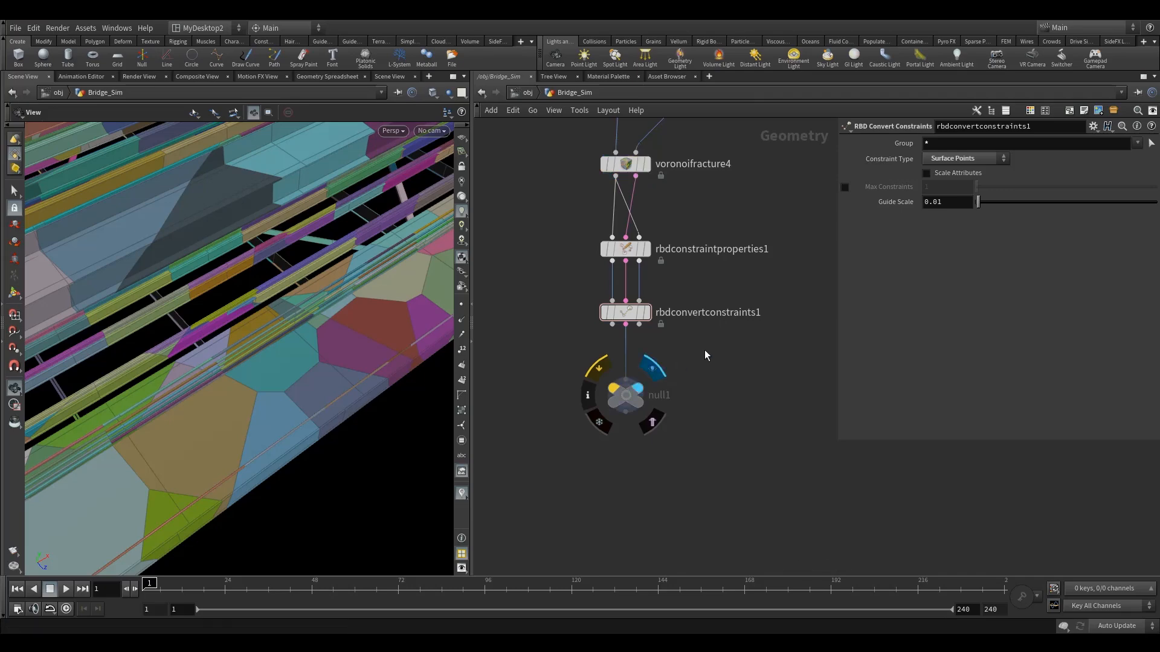
click(623, 395)
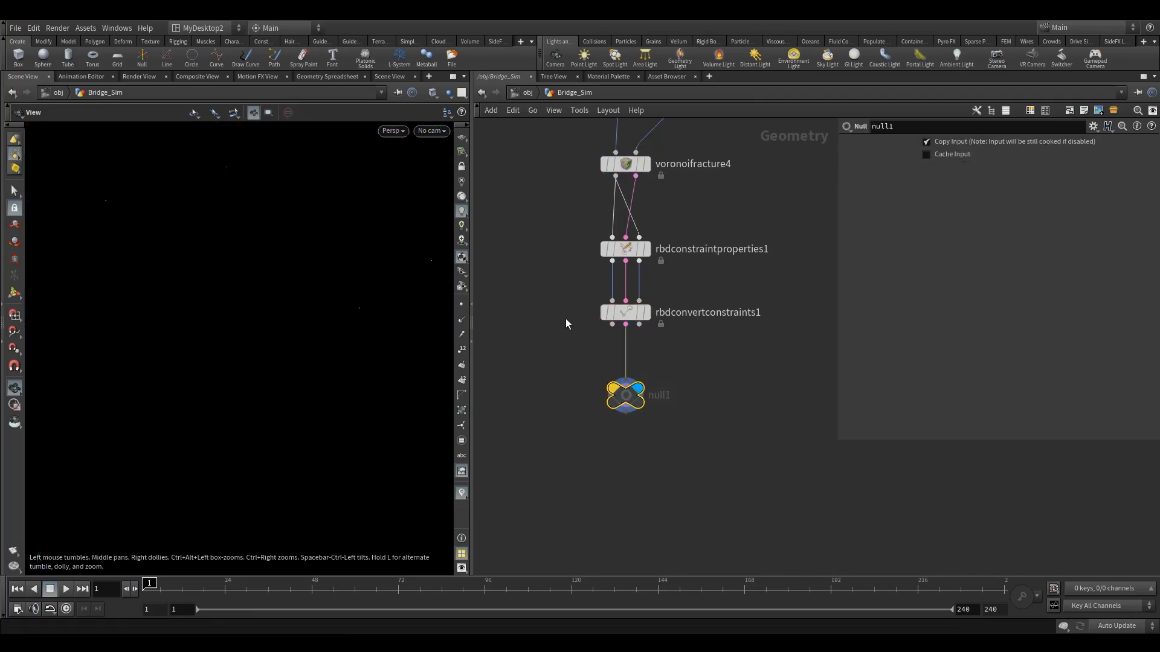
click(462, 304)
key(space+f)
drag(267, 328, 213, 370)
right_drag(214, 370, 422, 321)
drag(269, 420, 273, 463)
right_drag(273, 463, 289, 348)
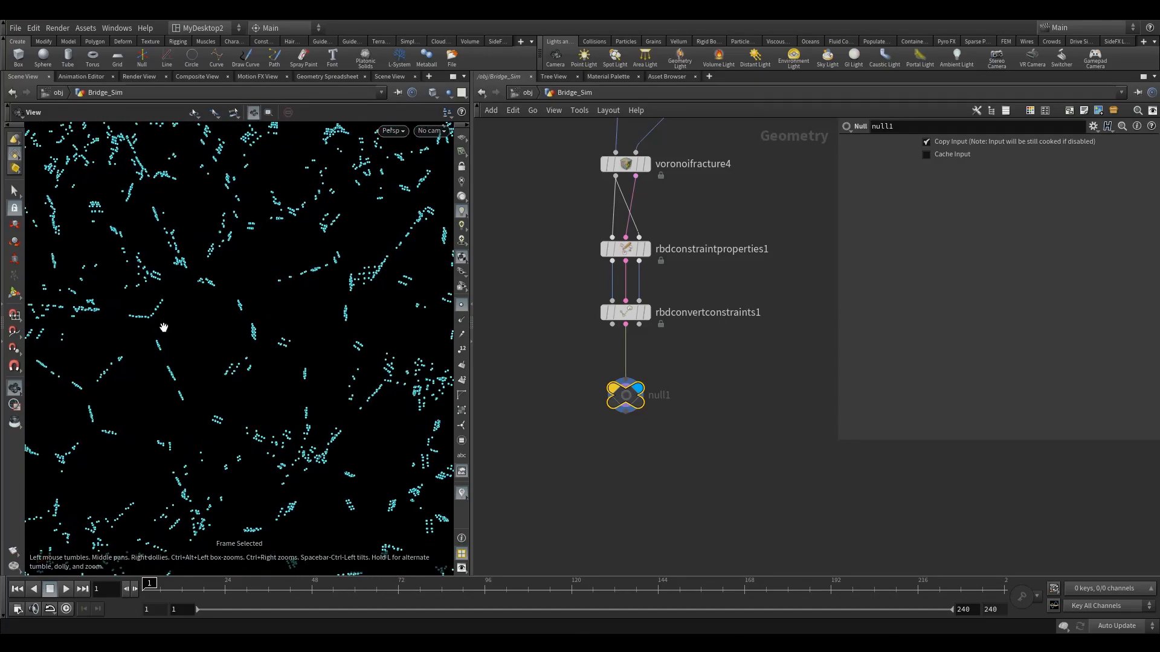
Step: Disconnect null1 from rbdconvertconstraints1's constraint output and delete the null
click(625, 379)
click(578, 369)
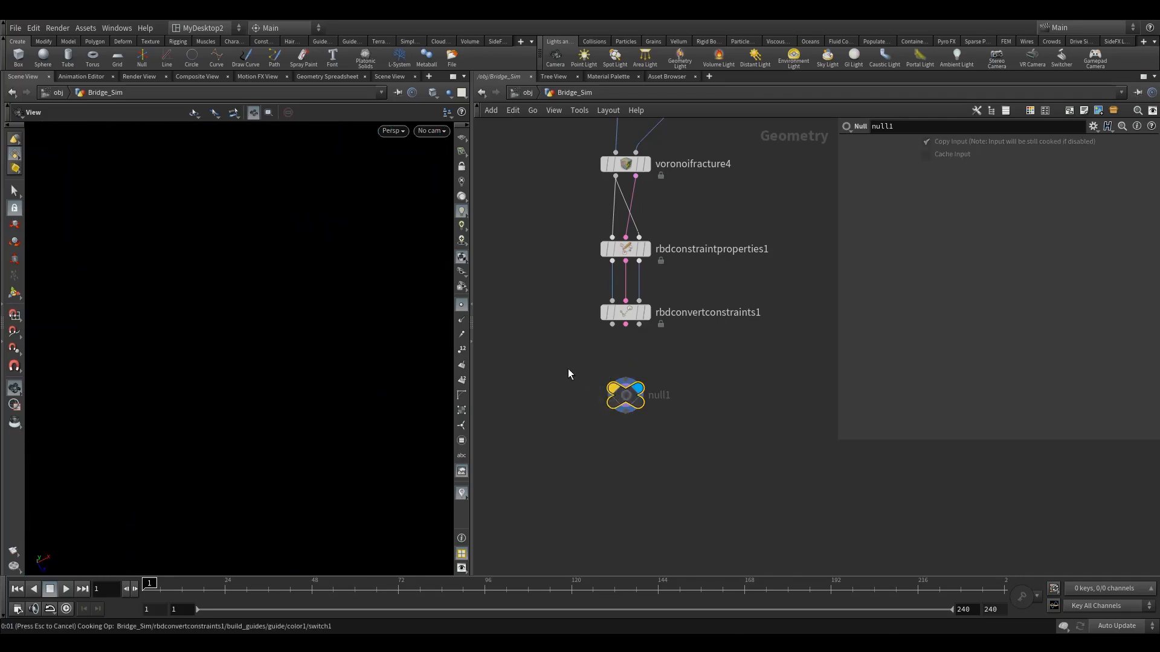
key(Delete)
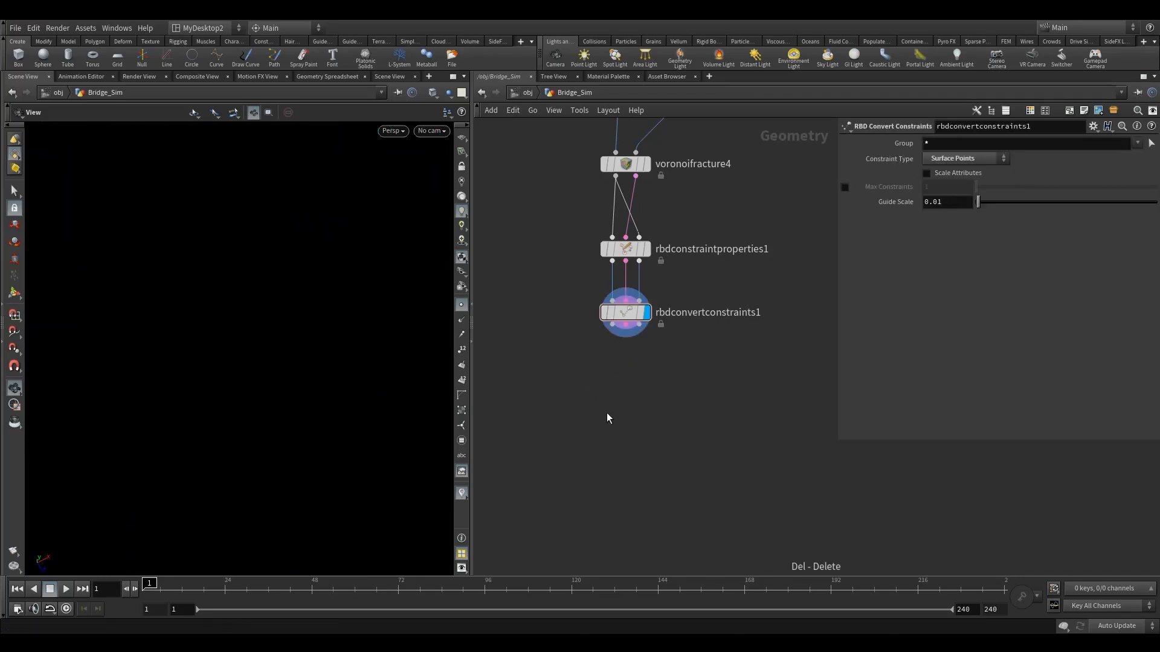
scroll(606, 412, down, 5)
scroll(591, 353, down, 8)
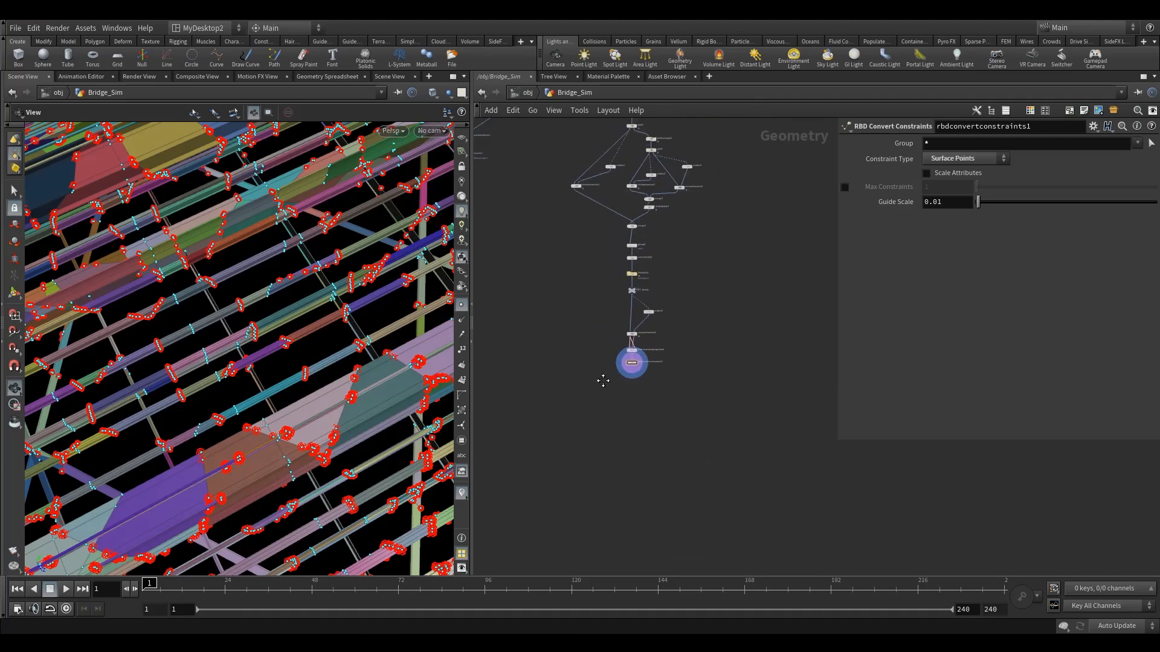